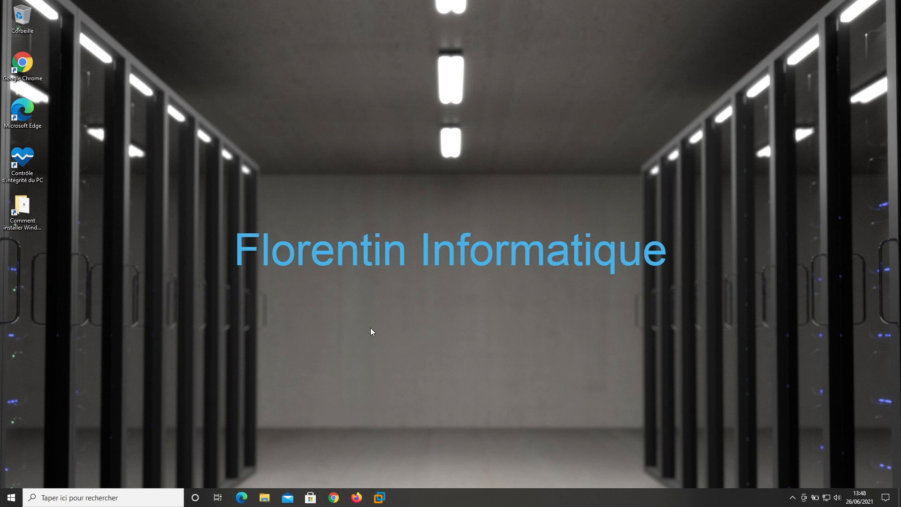
Check whether this PC meets the Windows 11 requirements in Contrôle d'intégrité du PC, and close the tool
double_click(28, 161)
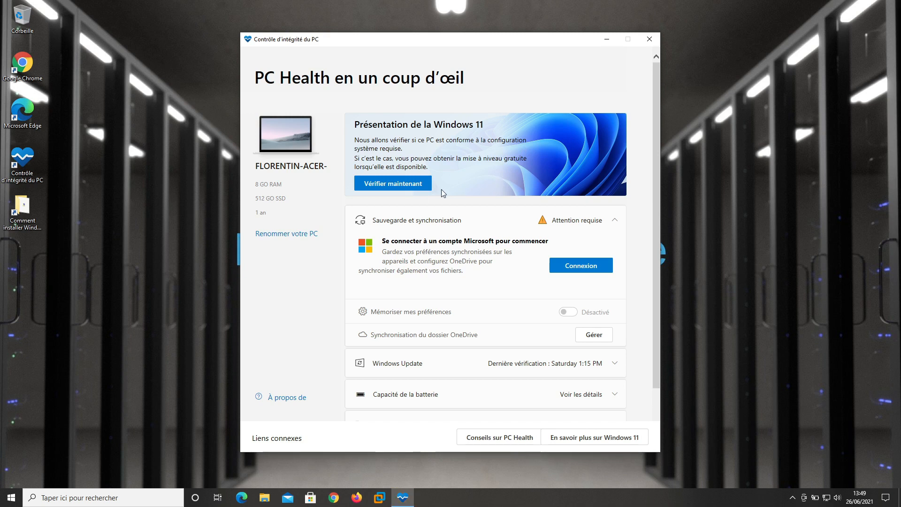
click(414, 187)
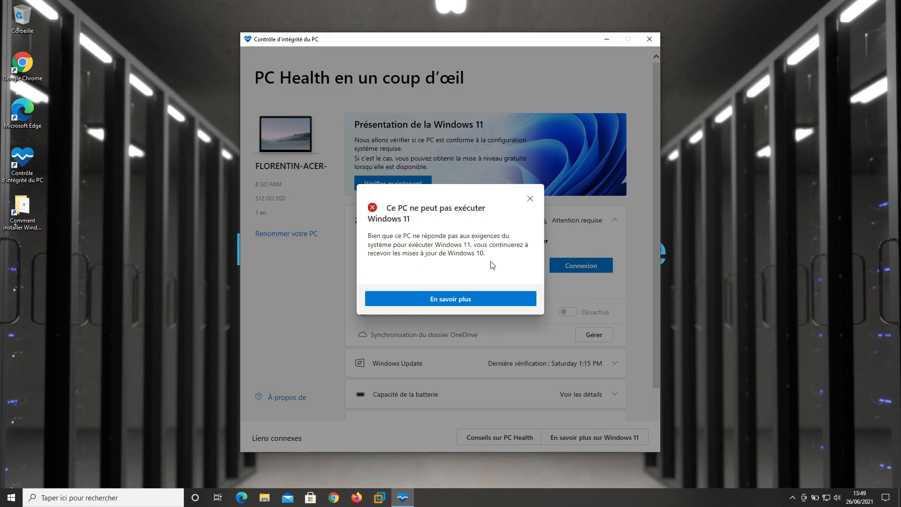
click(530, 199)
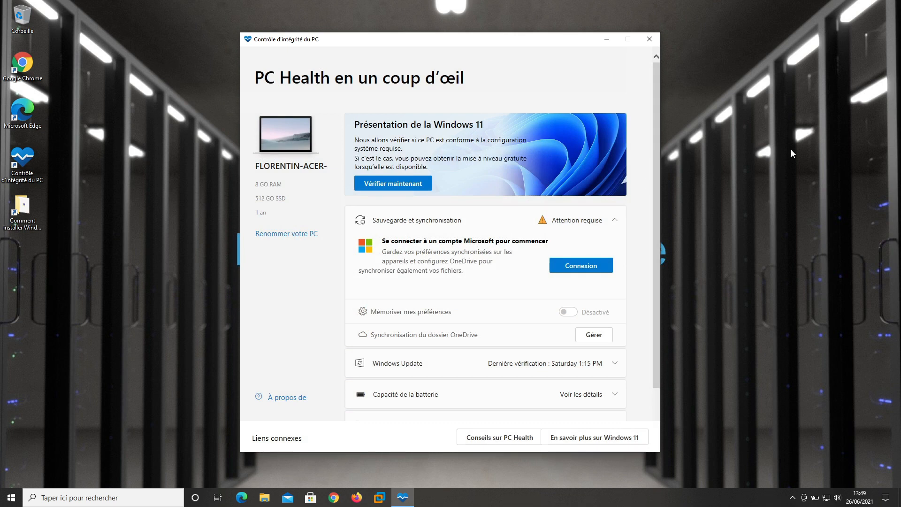
click(650, 39)
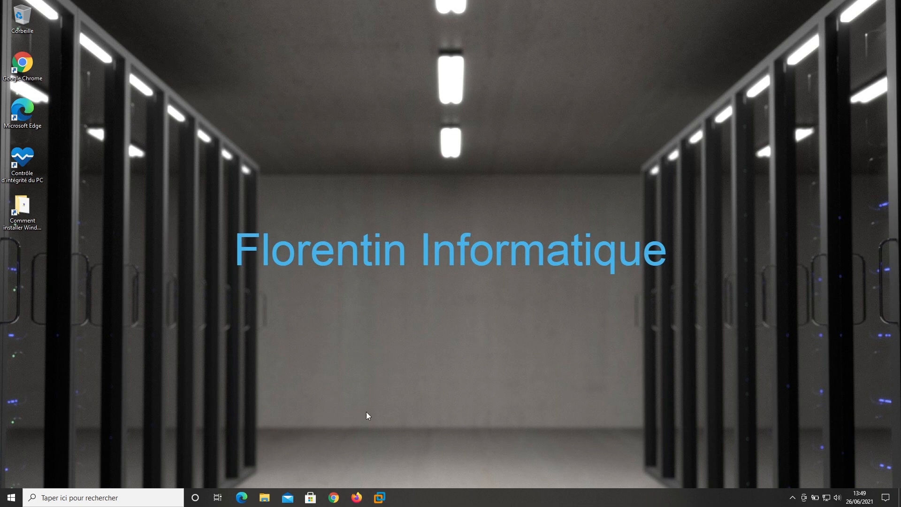
Search Google in Chrome for "télécharger windows 10", open Microsoft's disk image (ISO) result and review the download options offered
click(334, 499)
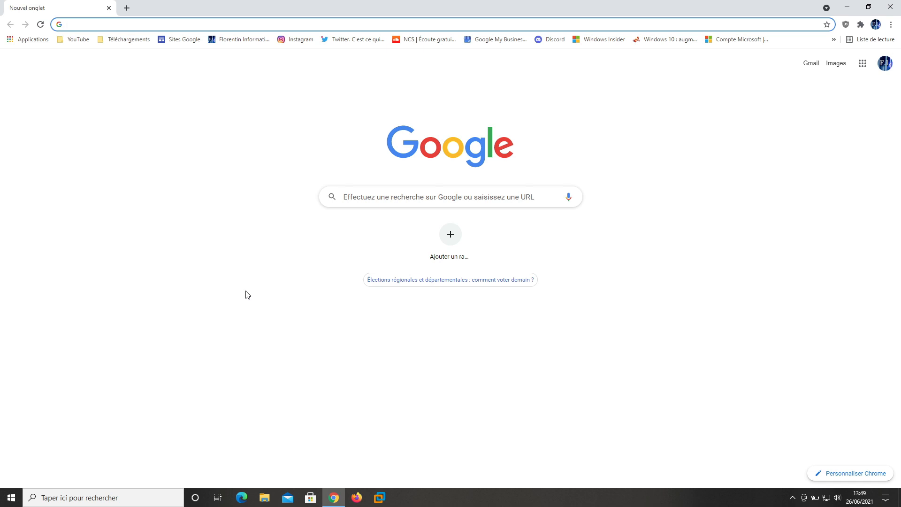
text(T)
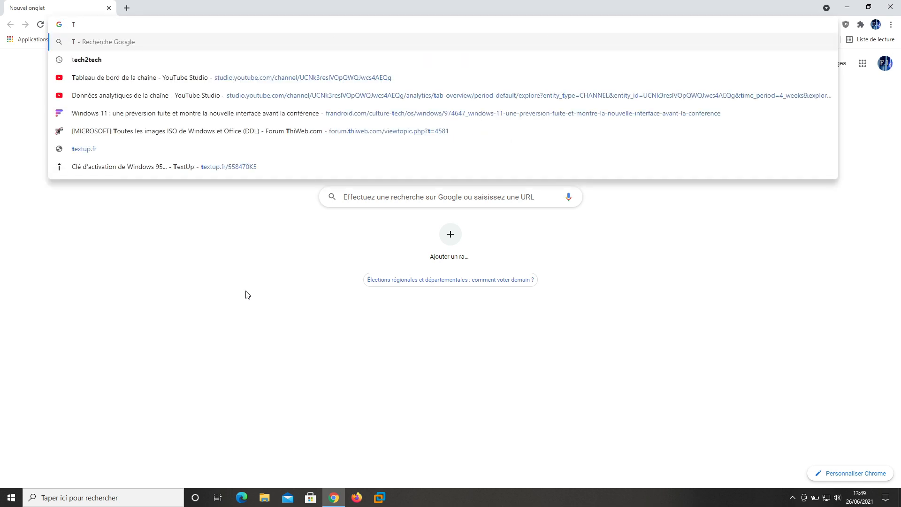
text(élécharger)
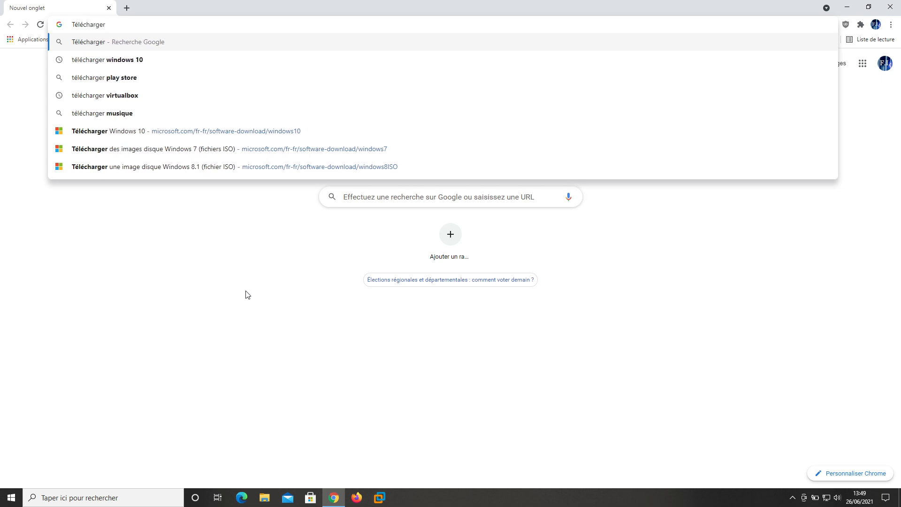
key(Down)
key(Return)
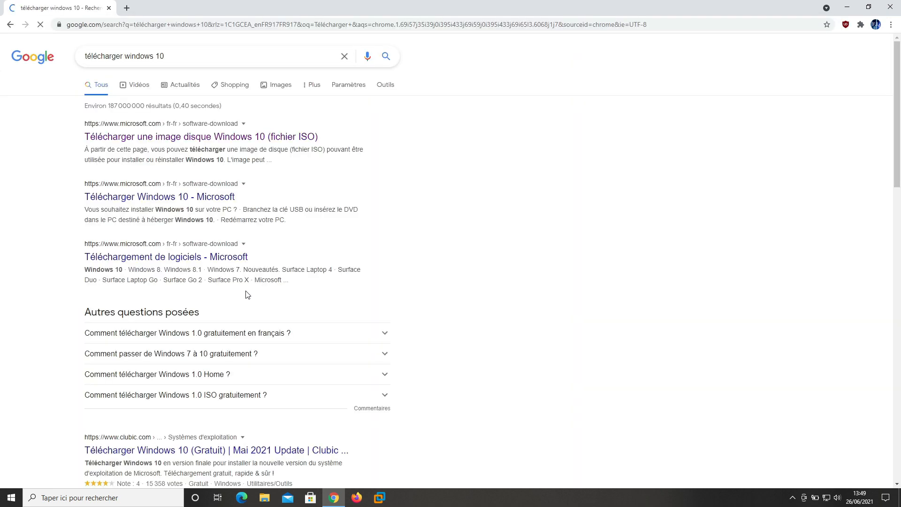
click(296, 146)
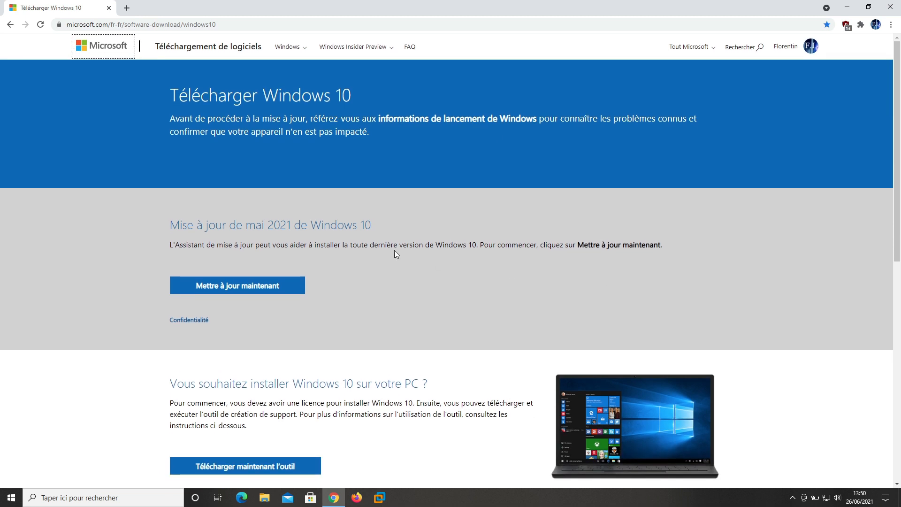
scroll(266, 209, down, 2)
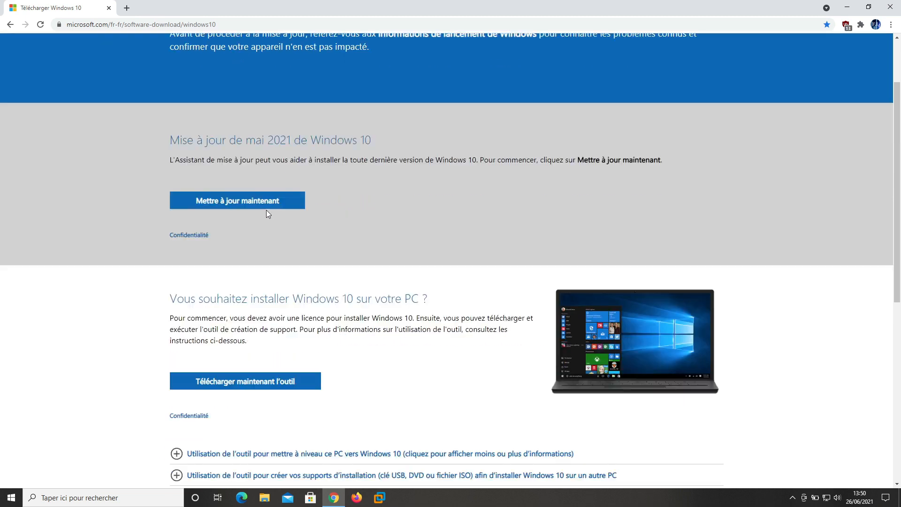
scroll(393, 129, down, 4)
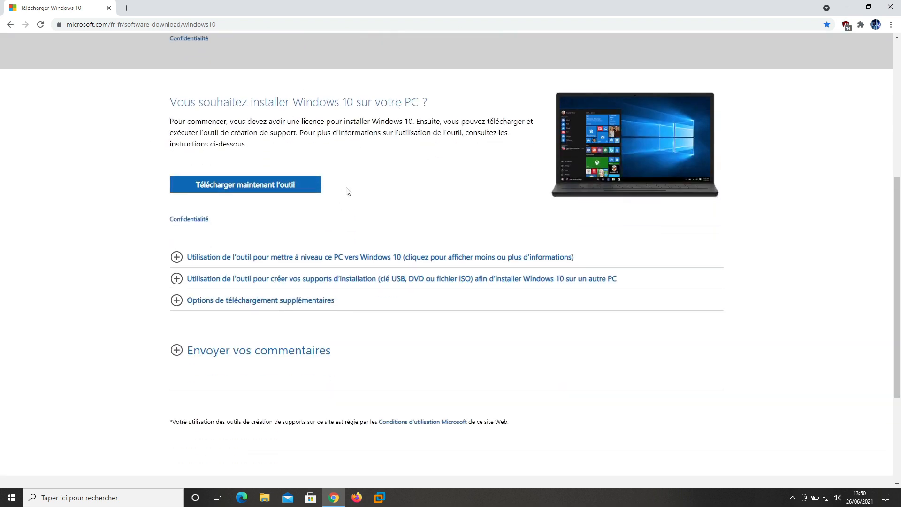
scroll(601, 184, up, 1)
scroll(601, 184, up, 6)
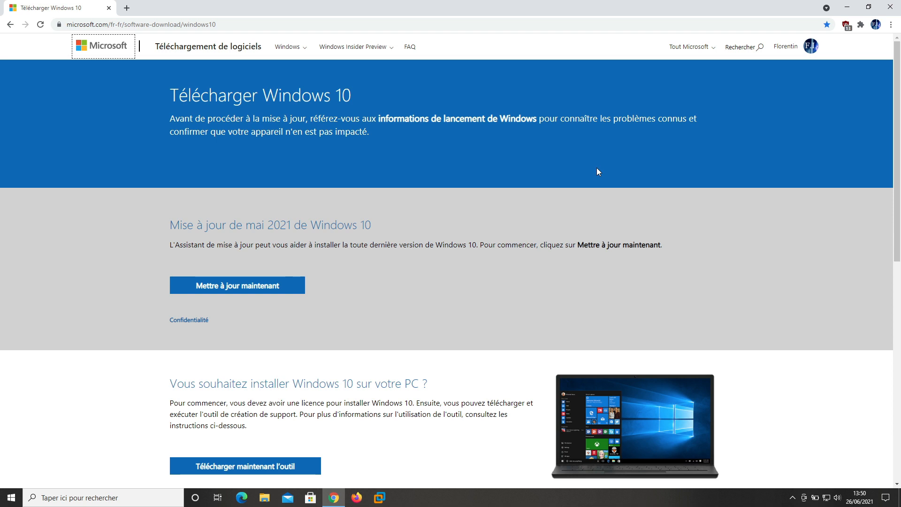
Open the developer tools with device emulation, widen the responsive viewport to 1313 pixels and reload the page
key(F12)
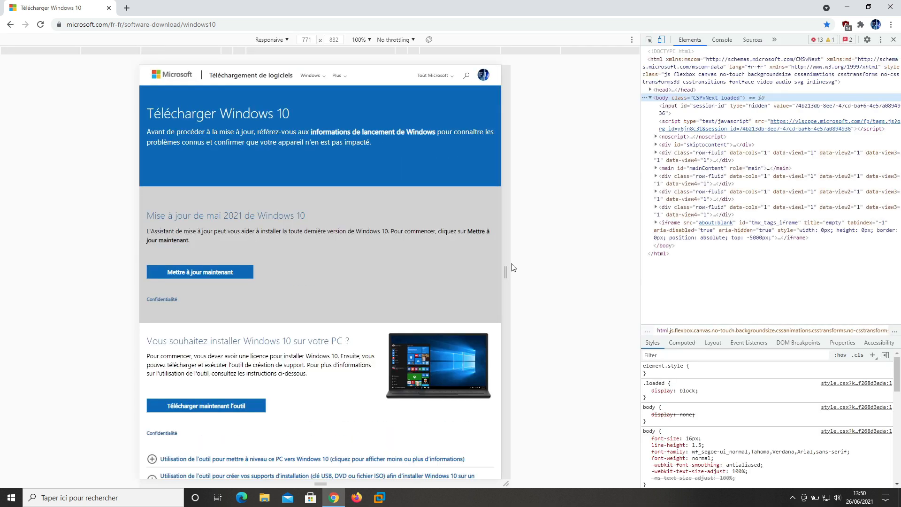
drag(509, 263, 633, 272)
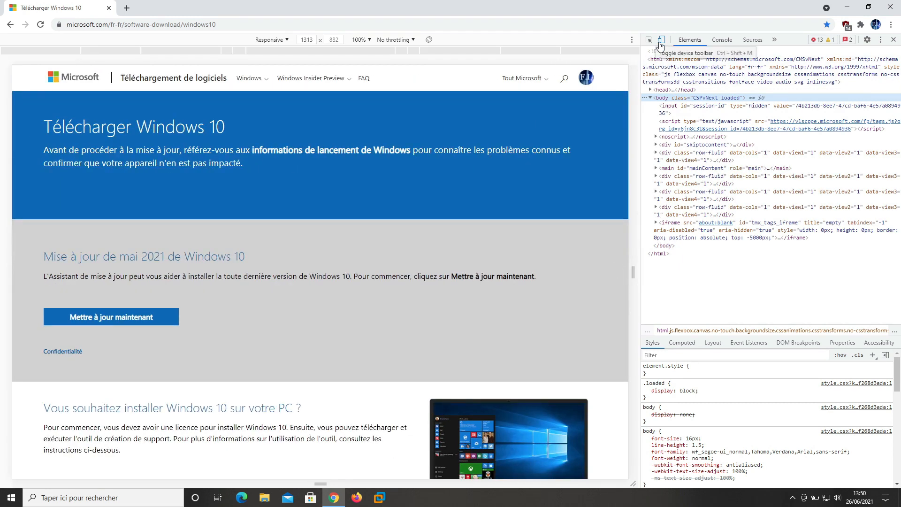
click(40, 25)
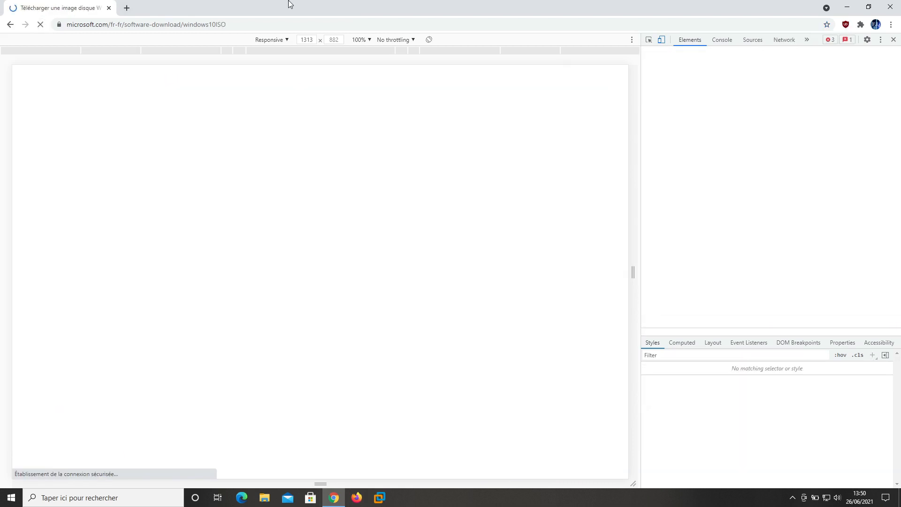
Choose Windows 10 as the edition for the ISO download and confirm it
scroll(261, 219, down, 5)
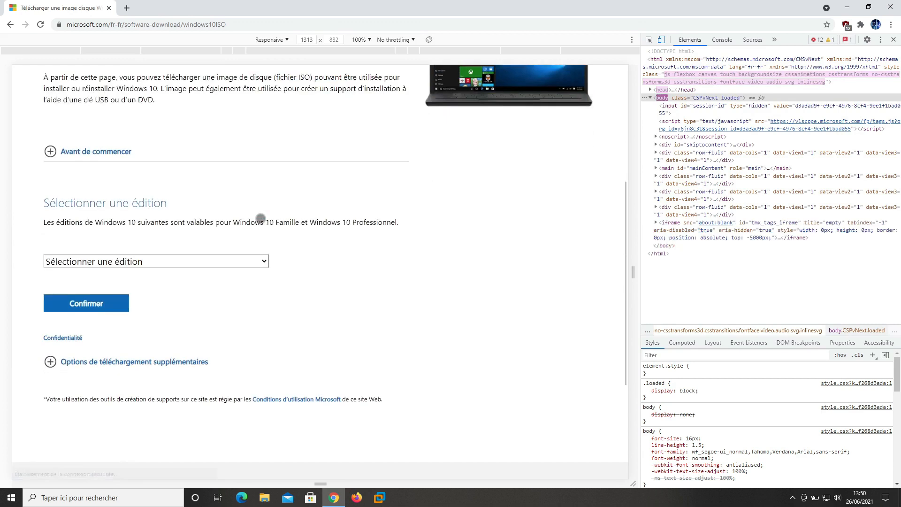
scroll(261, 218, down, 2)
click(172, 168)
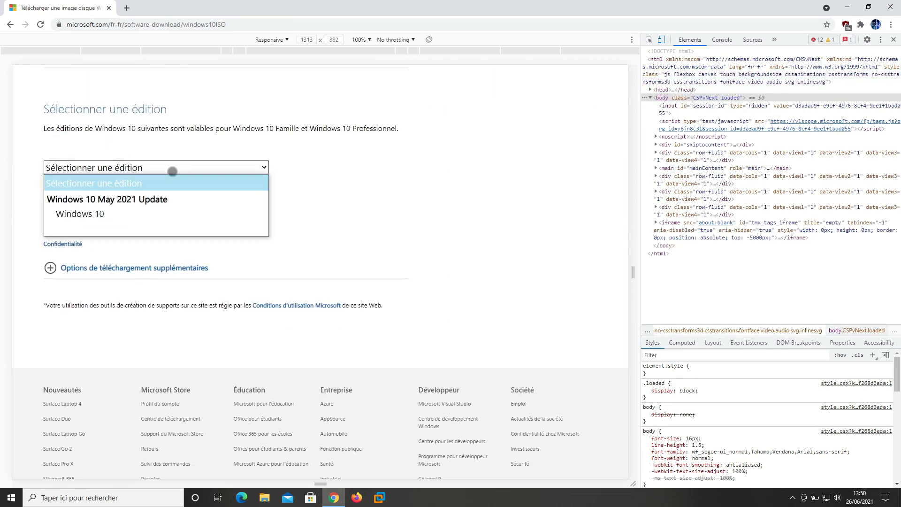
click(100, 214)
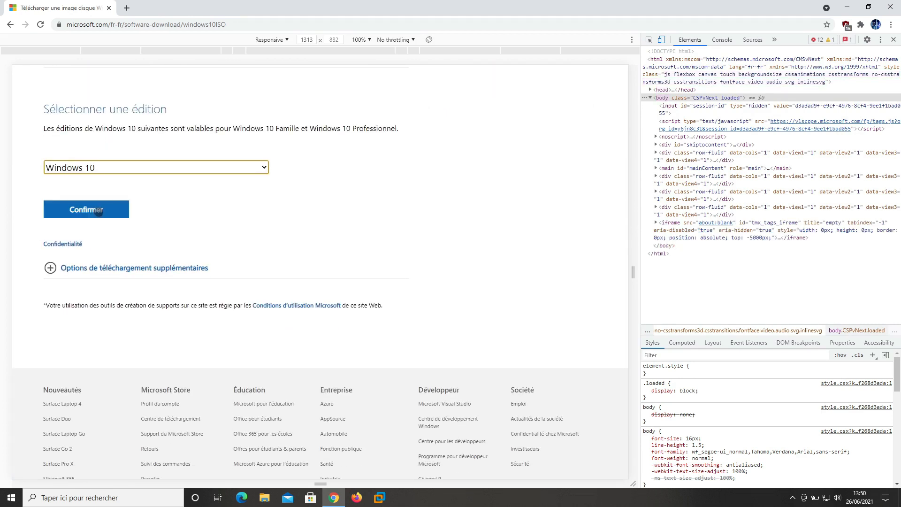
click(98, 212)
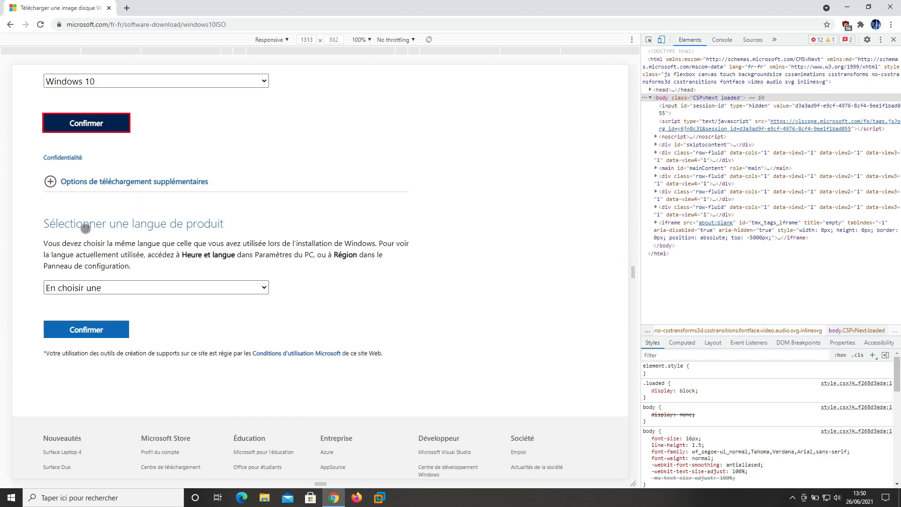
Choose Anglais as the product language for the Windows 10 ISO and confirm it
click(100, 288)
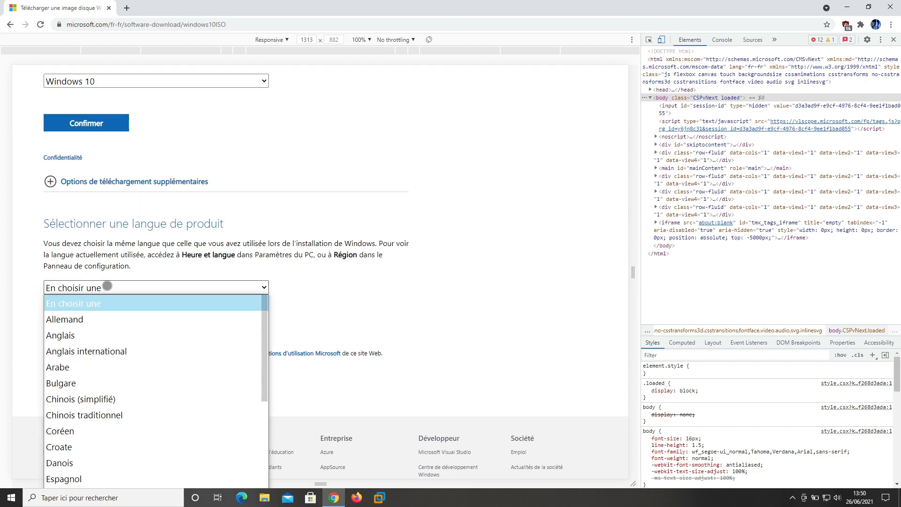
click(66, 337)
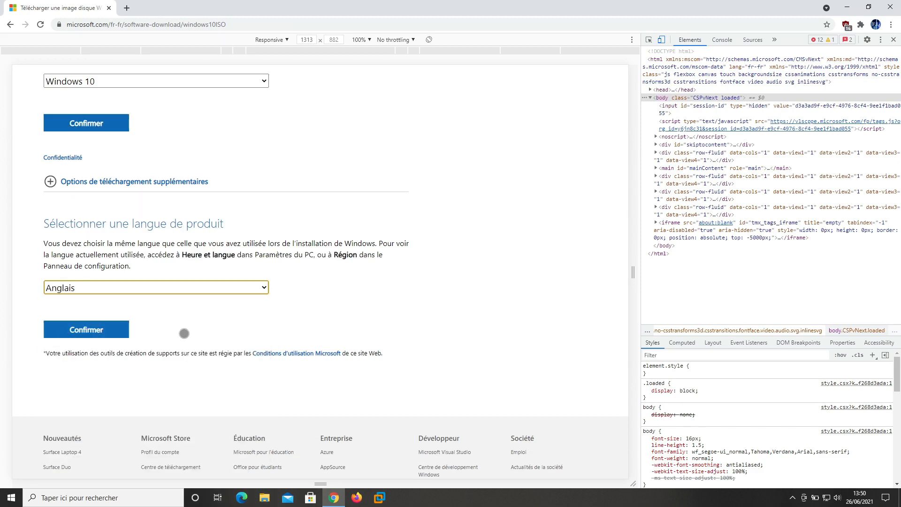
click(96, 335)
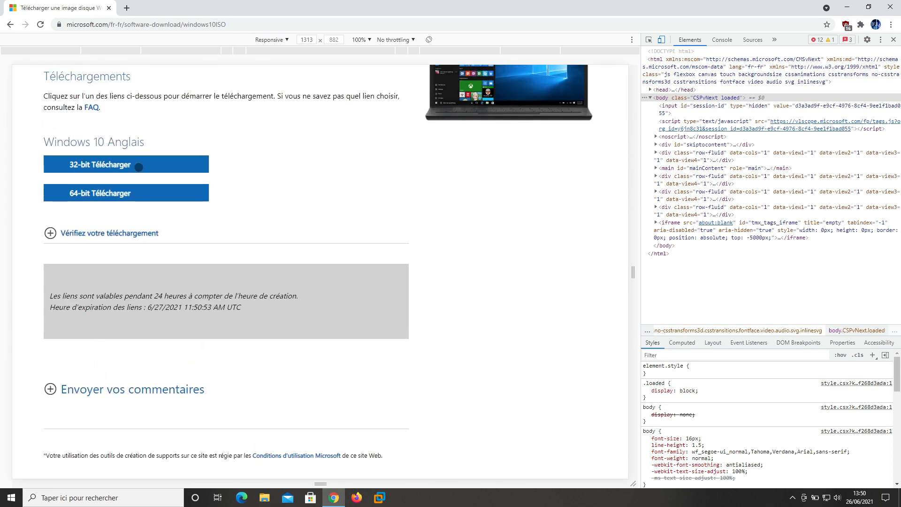
Start the 64-bit Windows 10 English ISO download, cancel it and dismiss the download bar
click(108, 193)
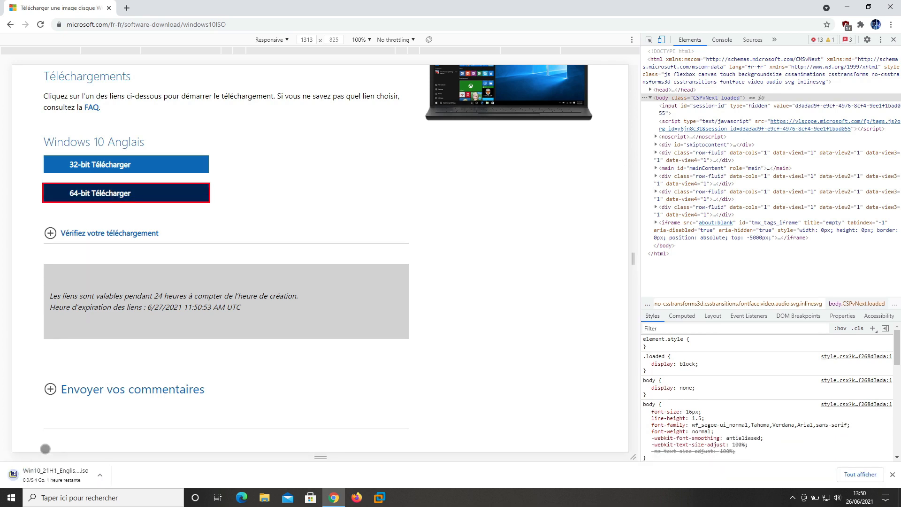
click(100, 475)
click(118, 461)
click(893, 475)
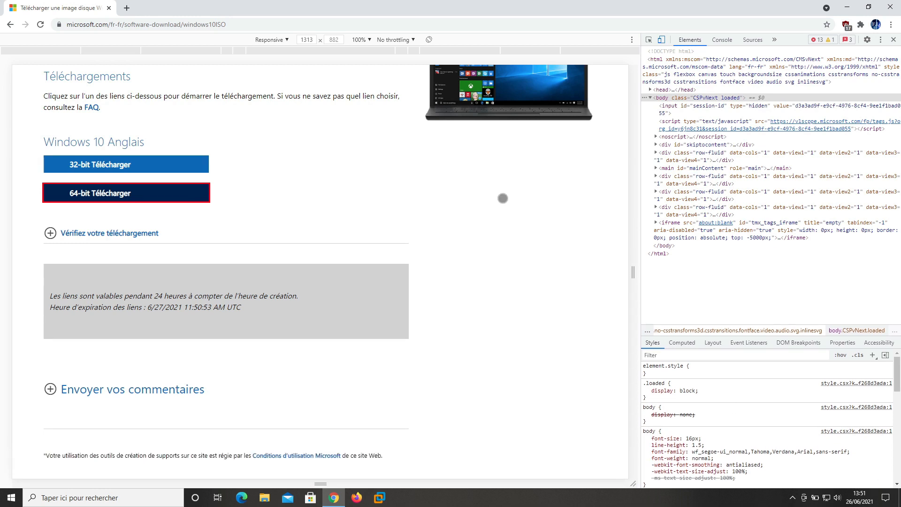
Turn off device emulation, close the developer tools and reload the Microsoft download page
scroll(503, 198, up, 5)
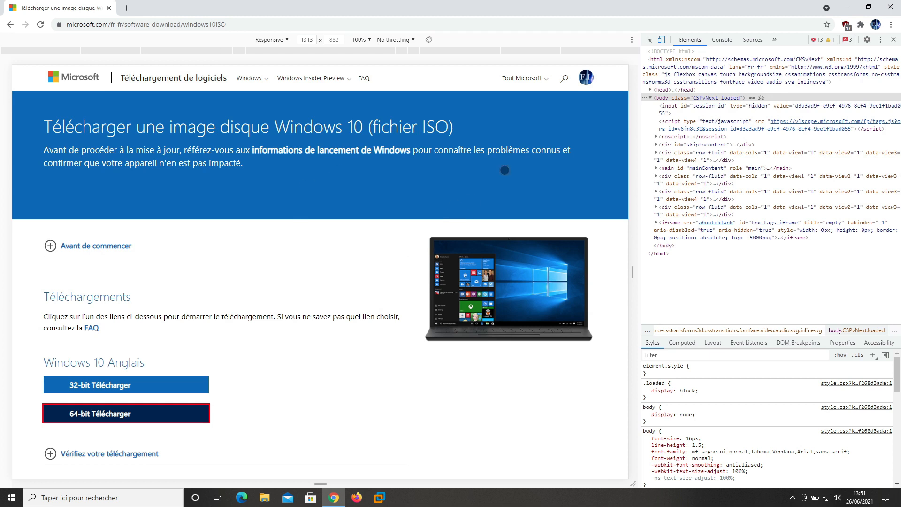
click(661, 40)
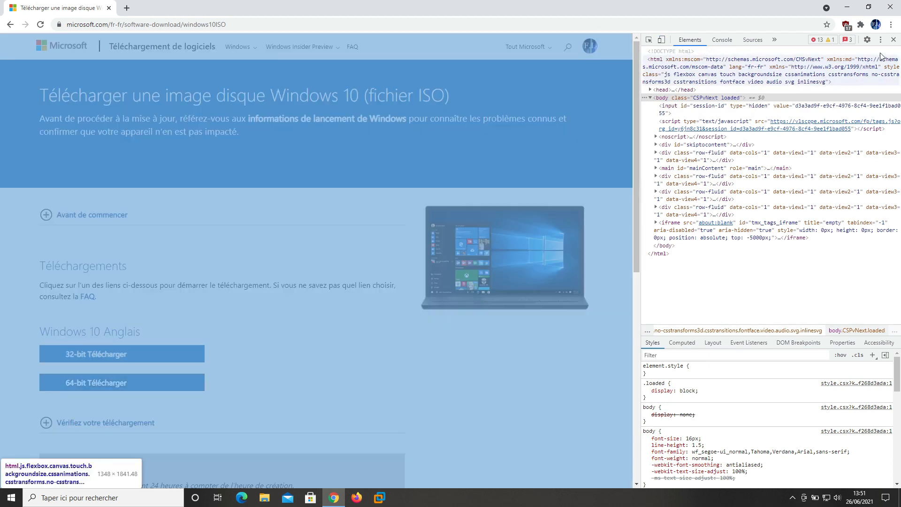
click(895, 40)
key(F5)
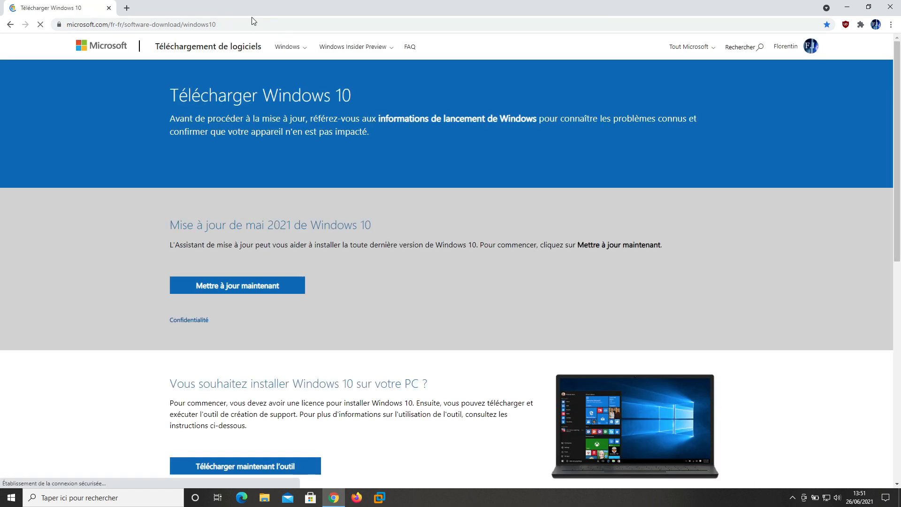
Replace the Microsoft page with a new tab, search Google for "Télécharger Windows 11" and look through the results
click(127, 8)
click(109, 8)
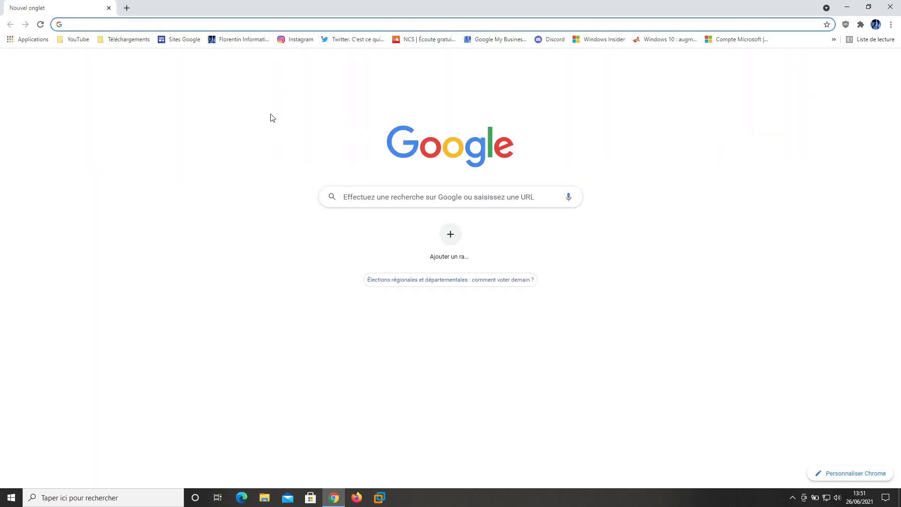
text(Télé)
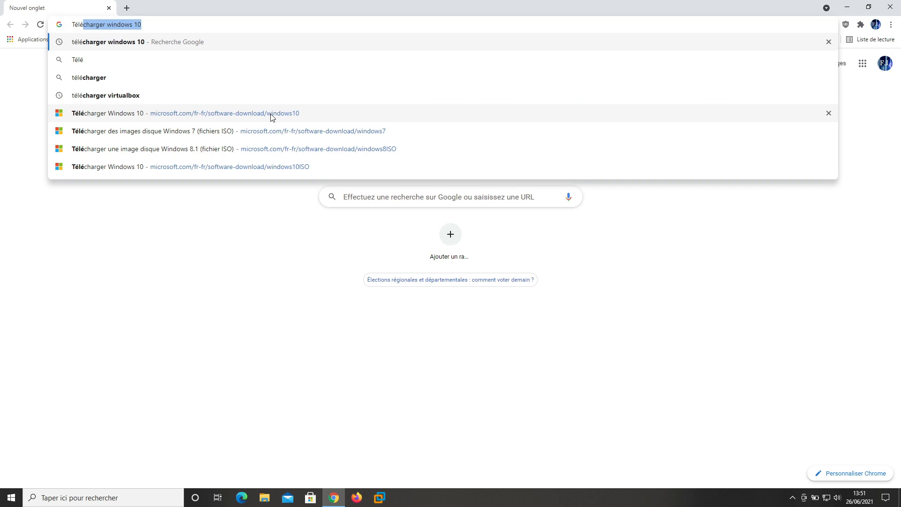
text(charge)
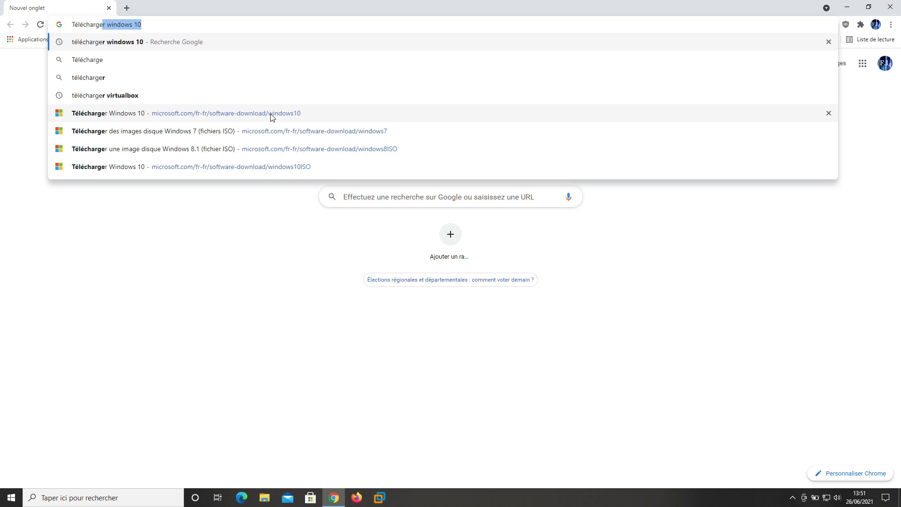
text(r Wind)
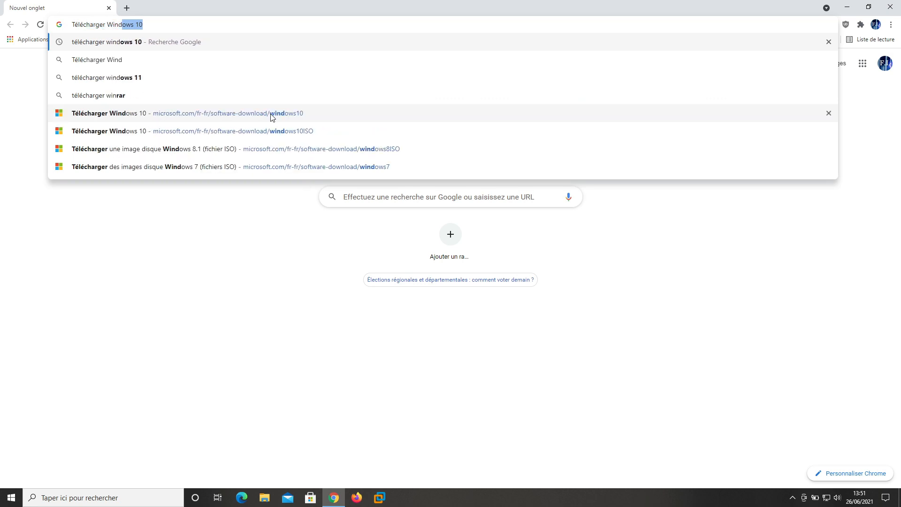
text(ows 11)
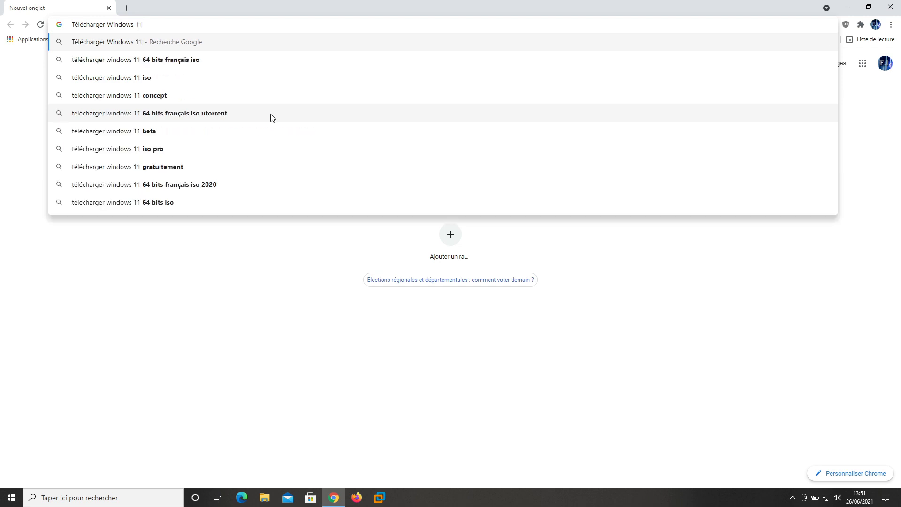
key(Return)
scroll(455, 243, down, 4)
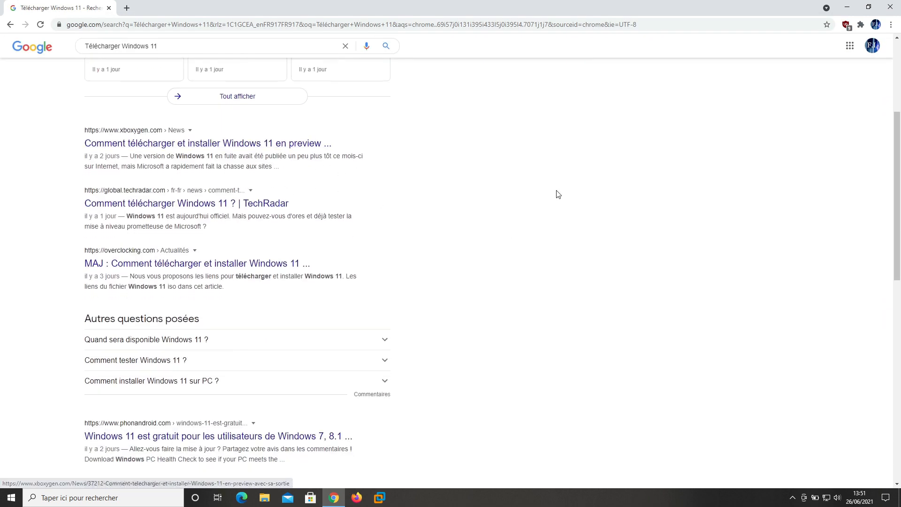
scroll(555, 196, down, 4)
scroll(555, 197, down, 3)
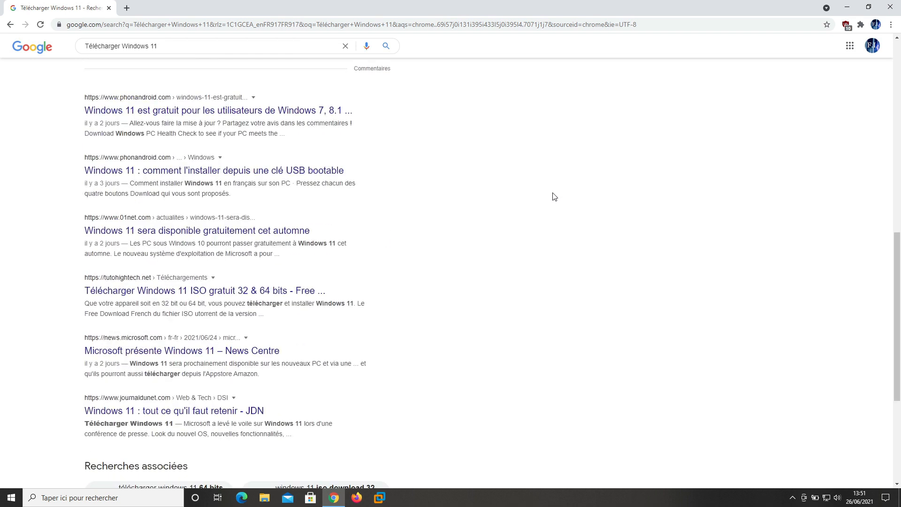
scroll(284, 281, down, 3)
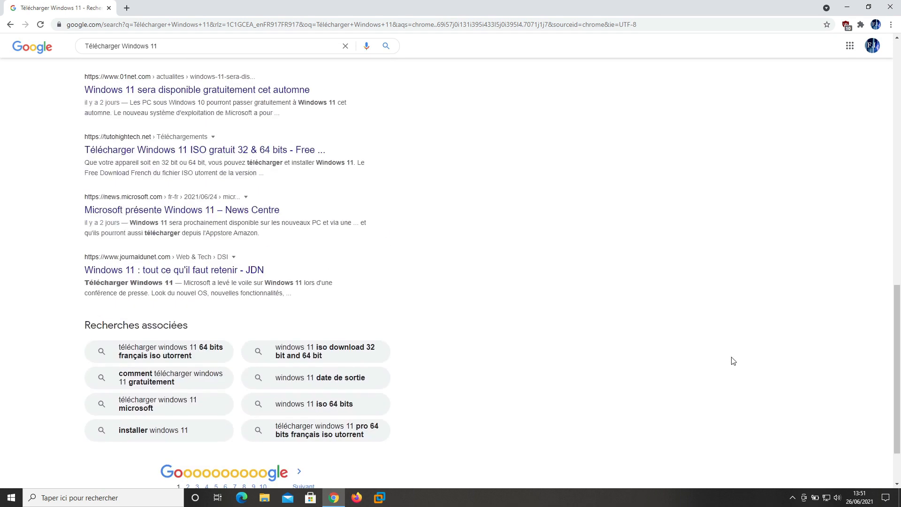
Close the browser and inspect the Windows 10 and Windows 11 ISO files in the "Comment installer Windows 11 en réel" folder
scroll(734, 359, up, 14)
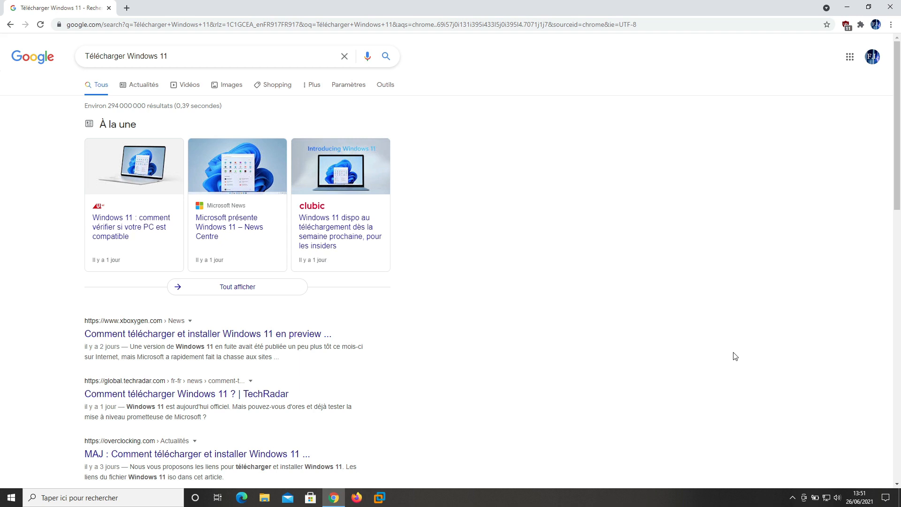
click(891, 7)
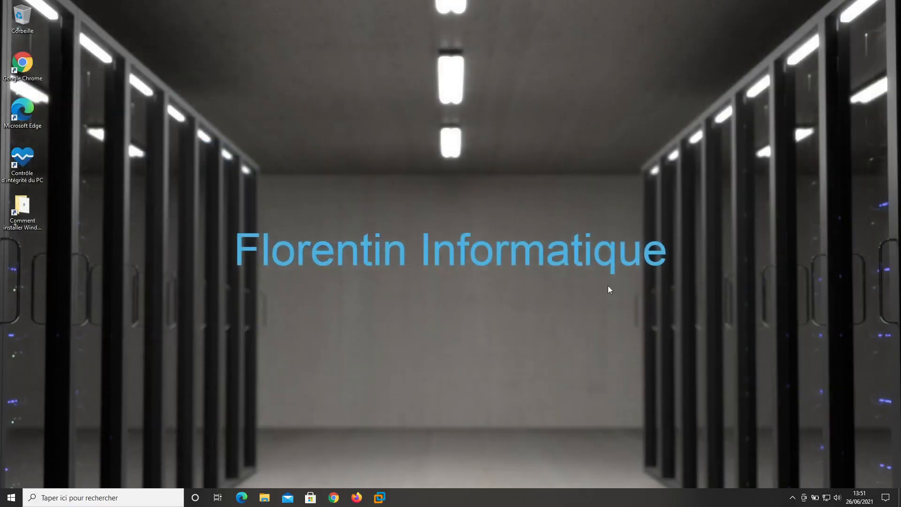
double_click(20, 221)
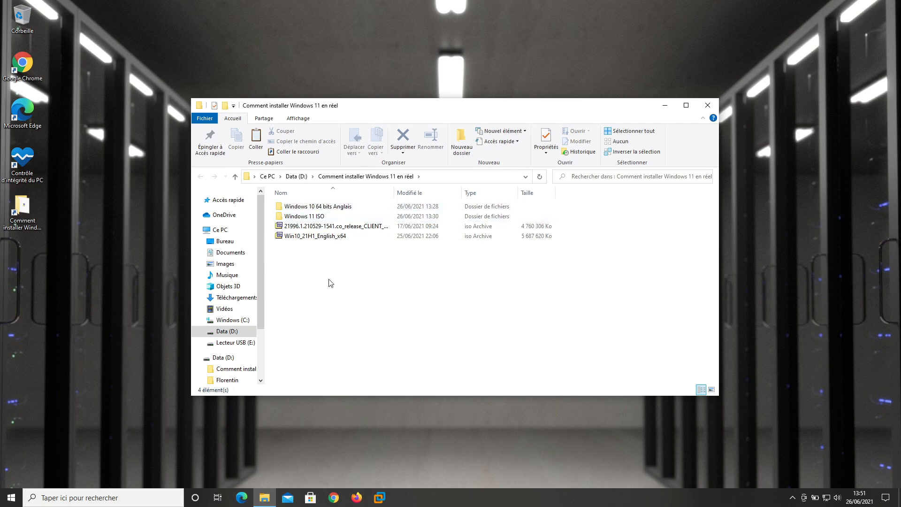
click(344, 238)
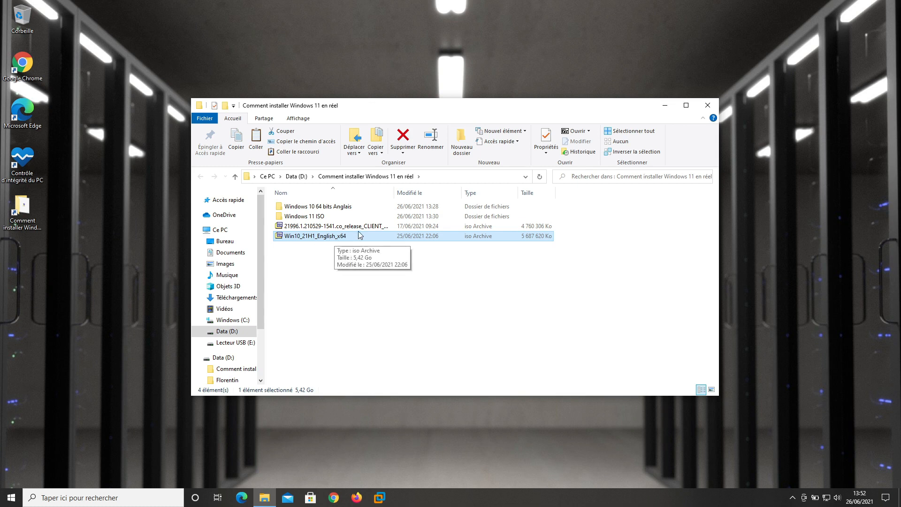
click(361, 228)
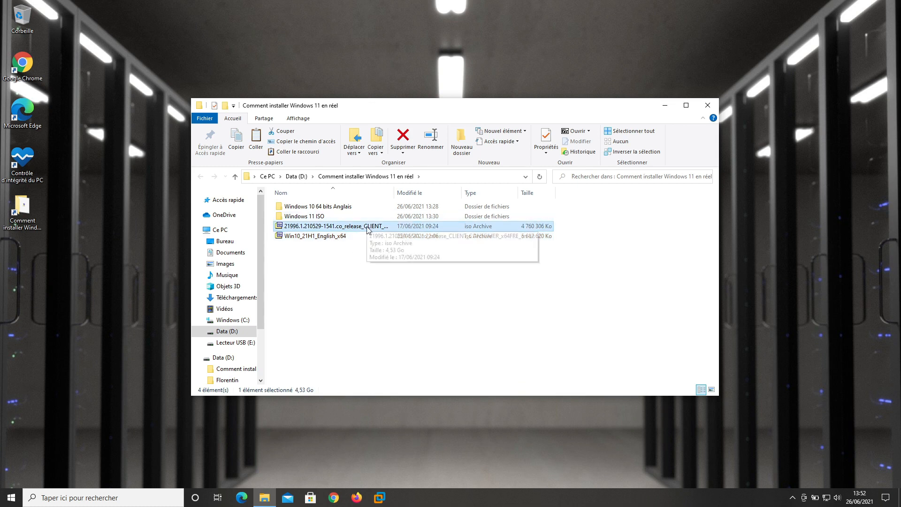
click(708, 105)
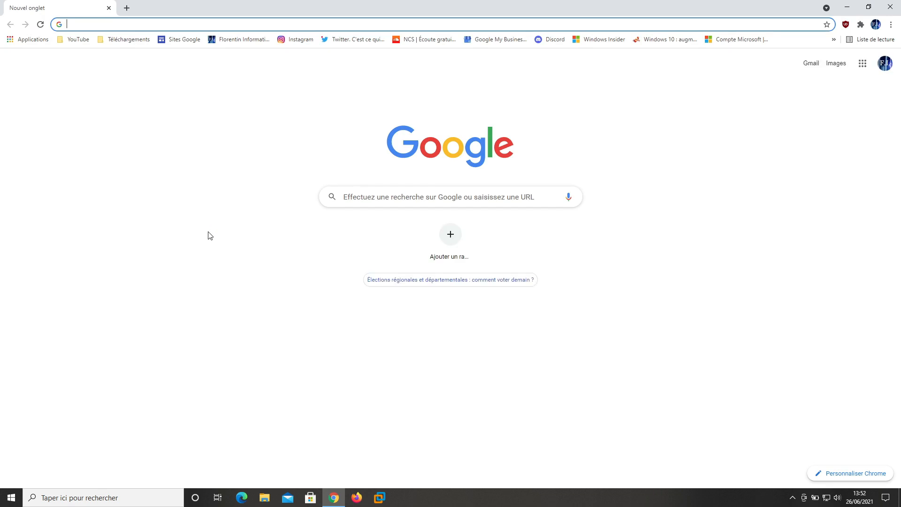
Search Google for "rufus" in the browser and open the official Rufus site
text(ru)
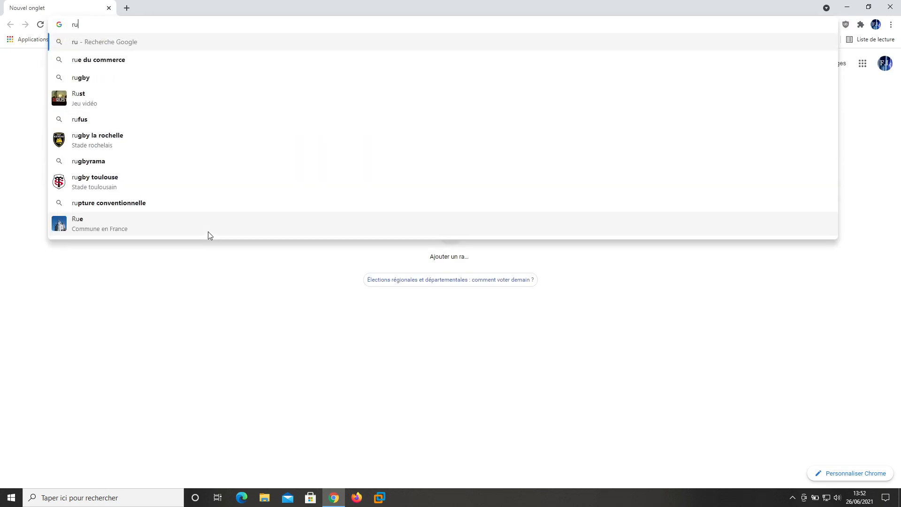
text(fus)
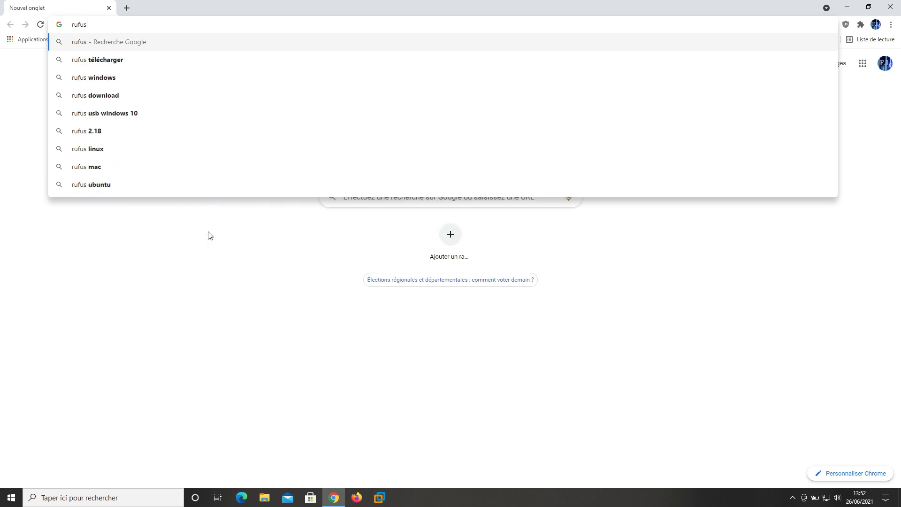
key(Return)
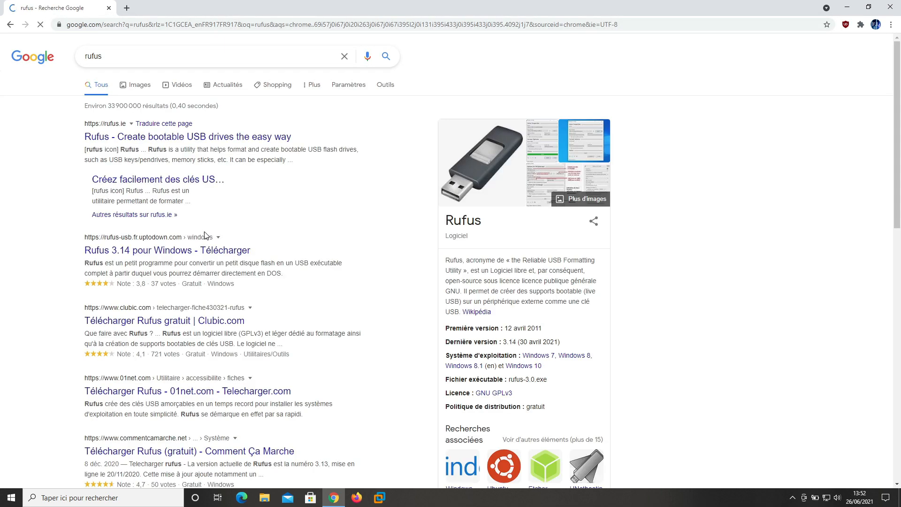
click(202, 137)
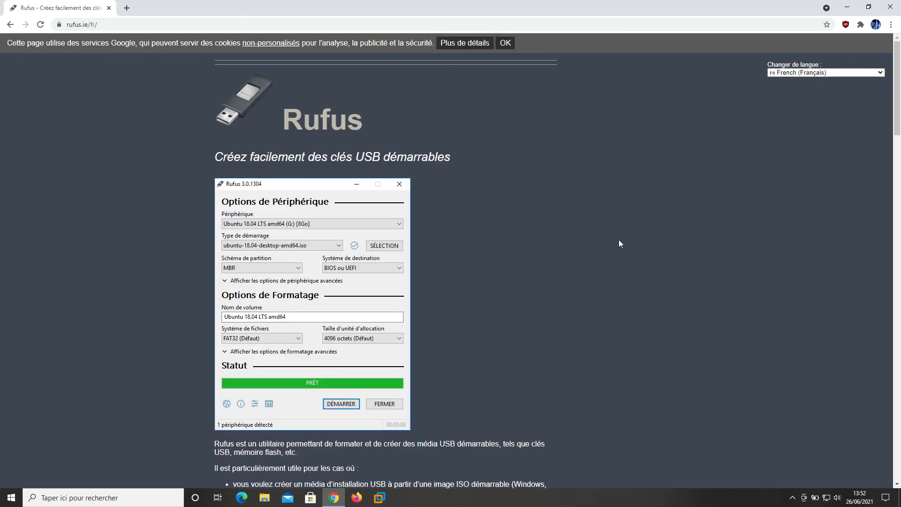
Dismiss the cookie notice, download Rufus 3.14 Portable and close the browser
click(505, 43)
scroll(556, 210, down, 8)
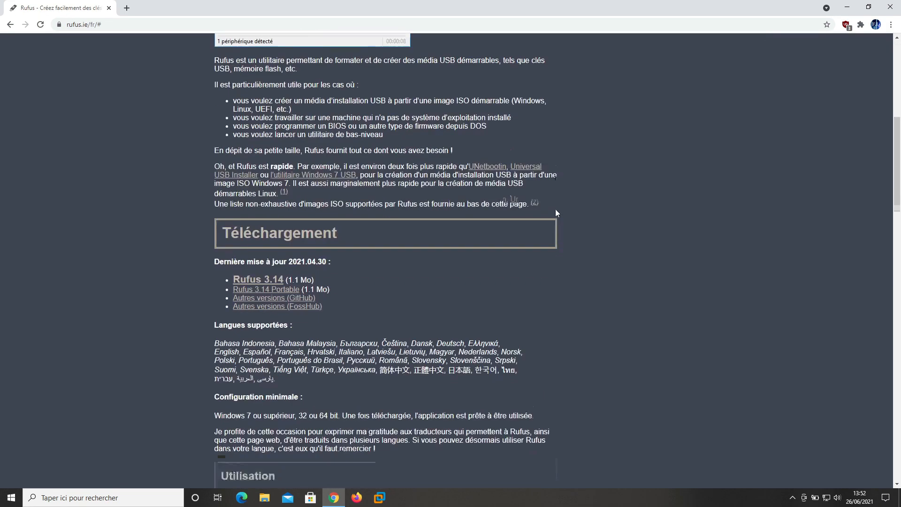
click(258, 278)
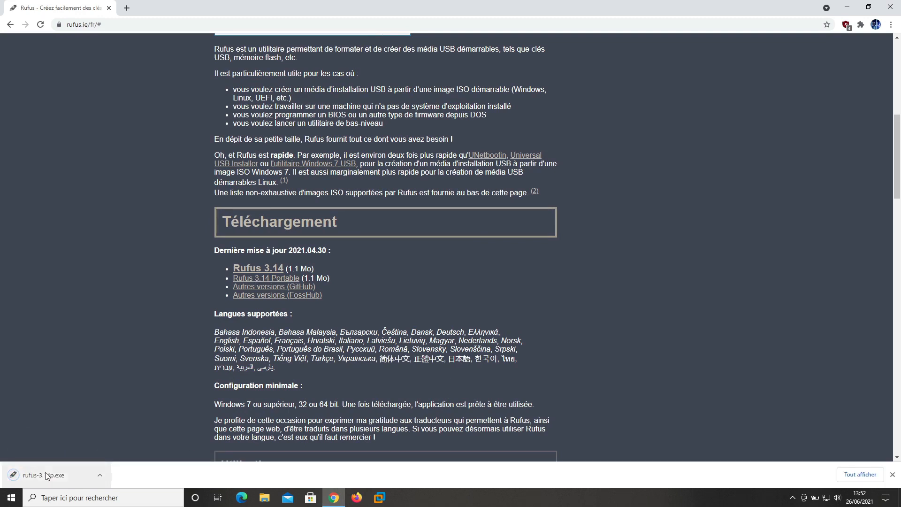
click(890, 7)
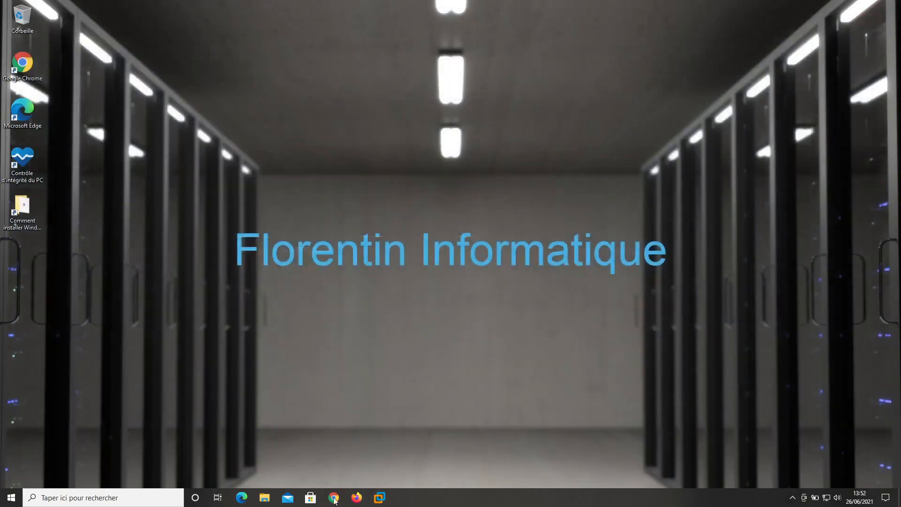
Move the rufus-3.14p file from the Téléchargements folder to the desktop and close the file explorer
click(262, 499)
click(564, 244)
double_click(564, 243)
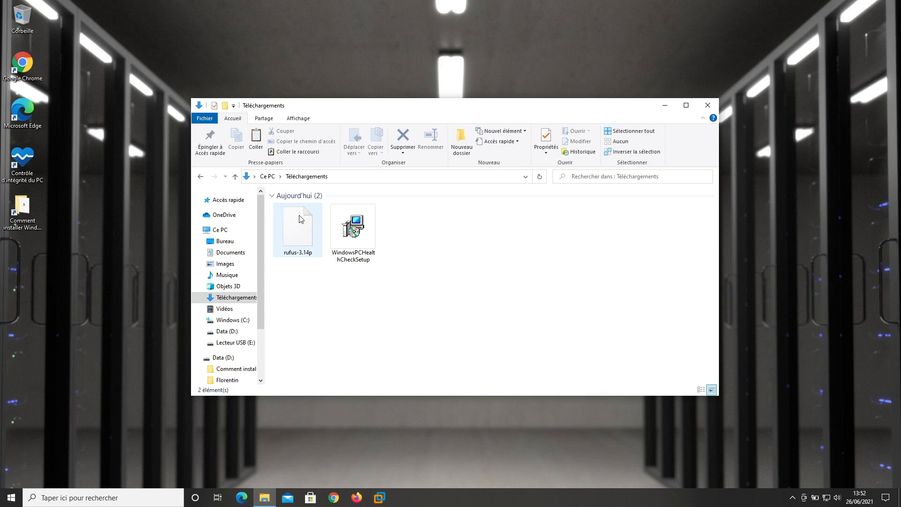
drag(291, 218, 60, 16)
click(714, 104)
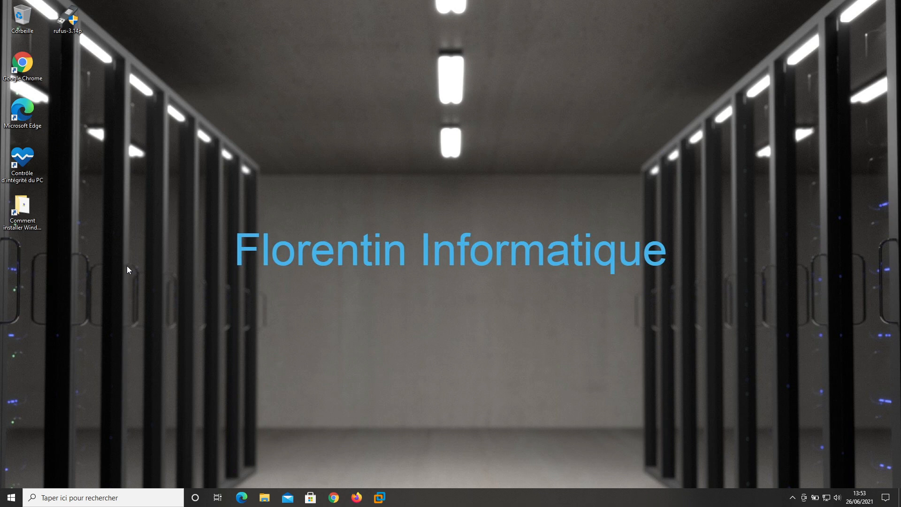
Check the USB drive (E:) under Ce PC in the file explorer, and close the window
click(265, 498)
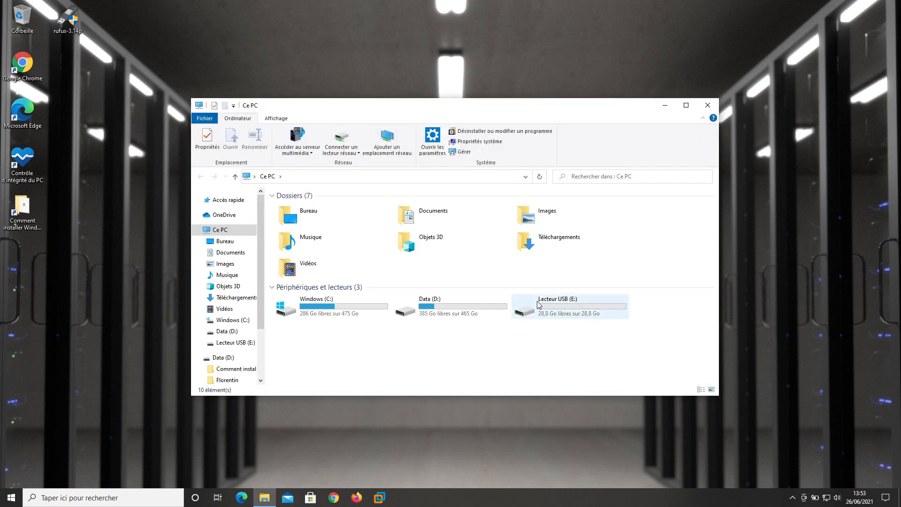
click(589, 311)
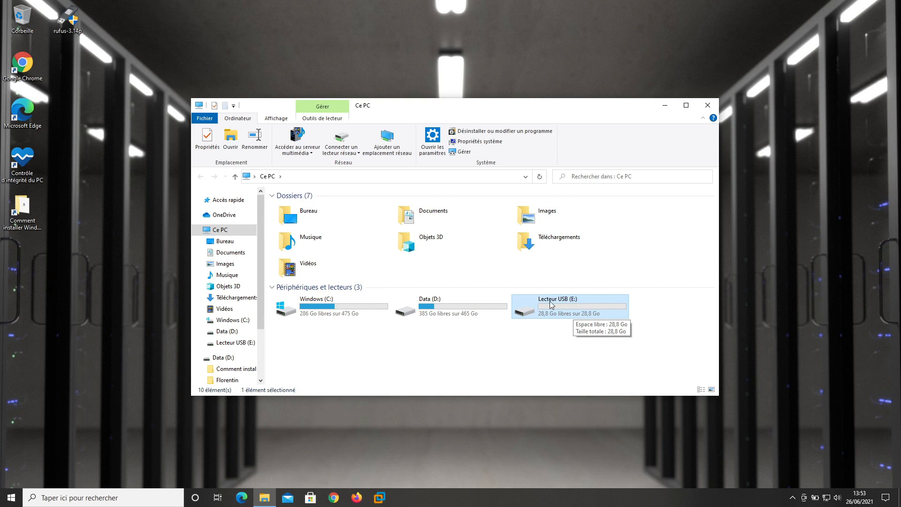
click(707, 104)
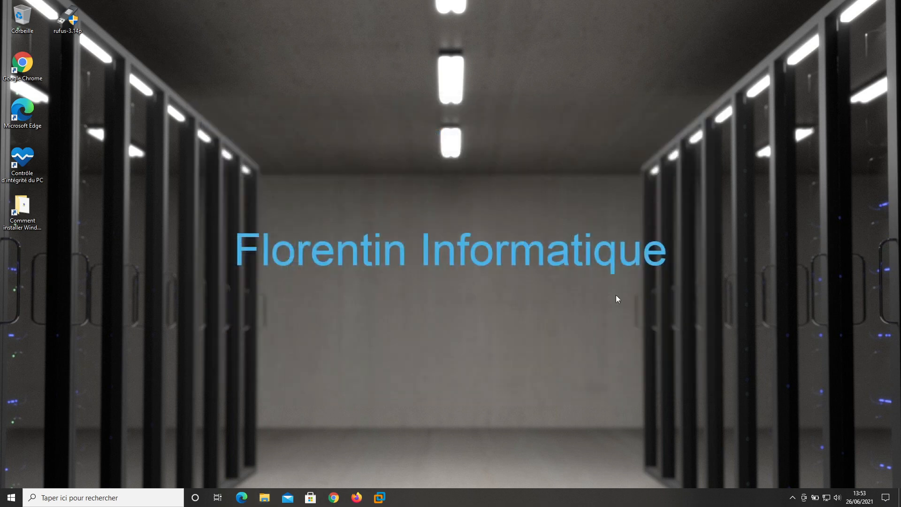
Launch Rufus from the desktop, decline online update checks and choose the NO_LABEL (E:) [32 Go] device
double_click(69, 19)
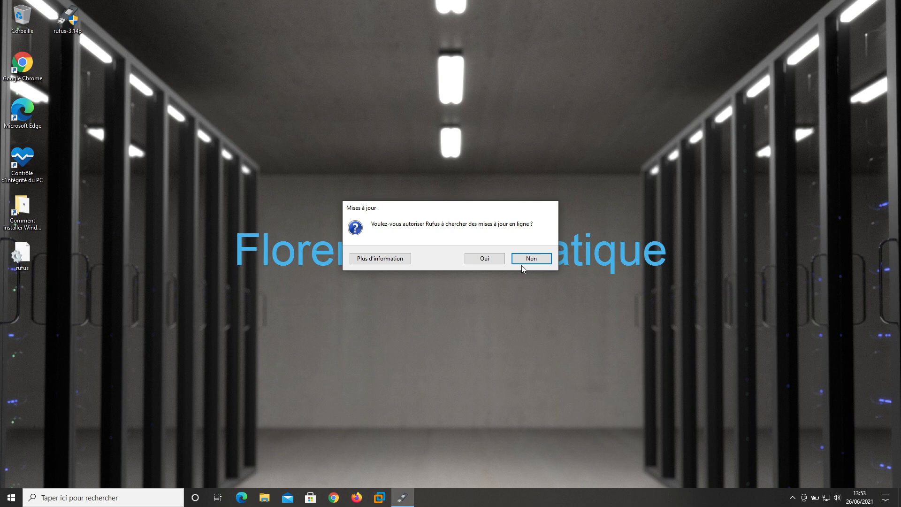
click(535, 262)
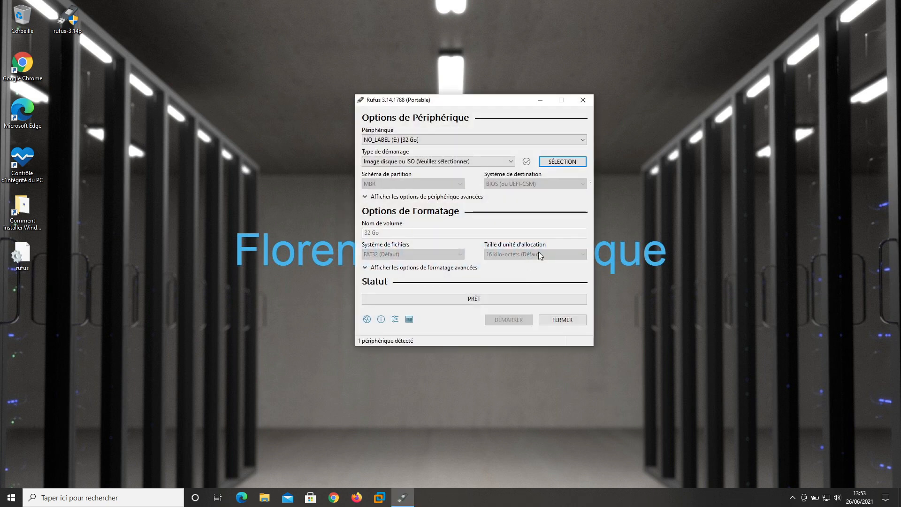
click(437, 140)
click(494, 140)
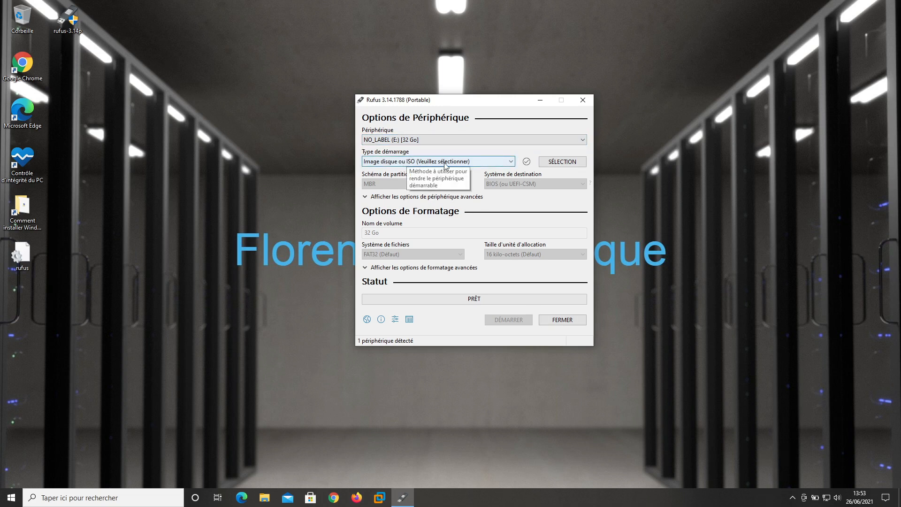
Load Win10_21H1_English_x64 from the "Comment installer Windows 11 en réel" folder as the boot image
click(560, 161)
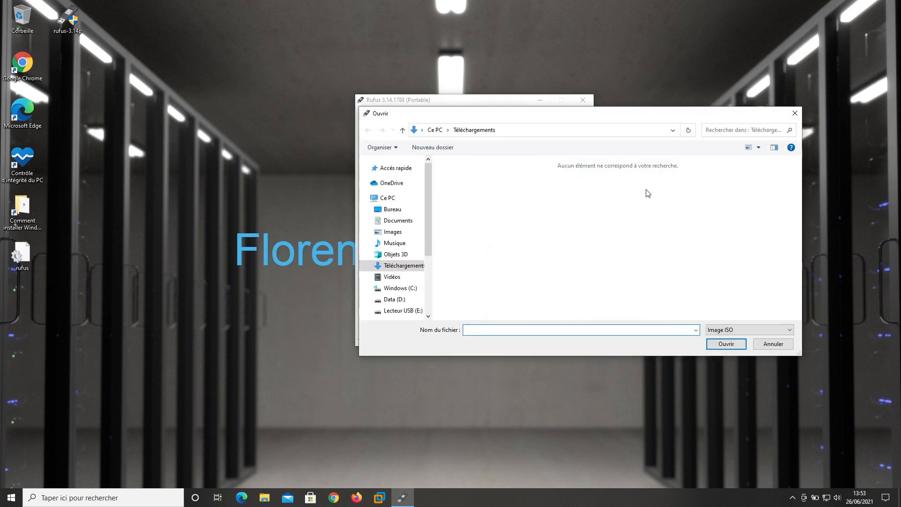
scroll(427, 222, down, 3)
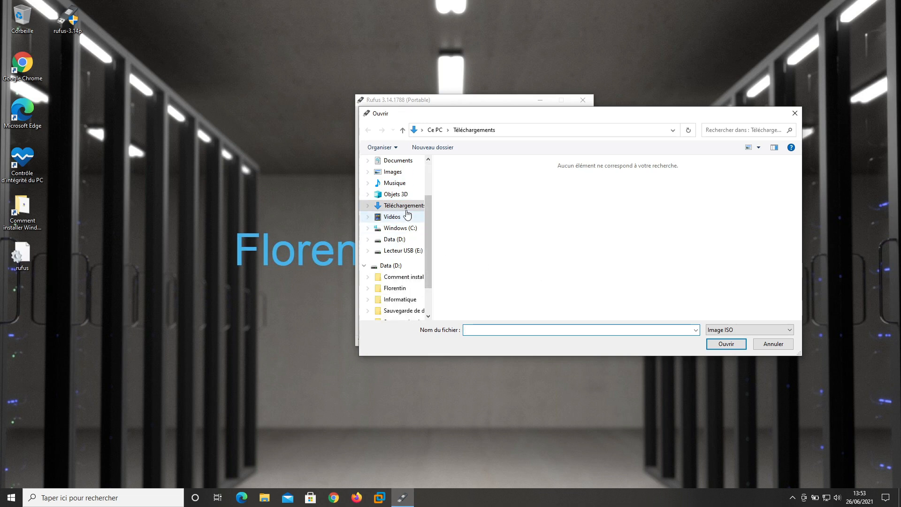
scroll(410, 244, up, 3)
click(399, 210)
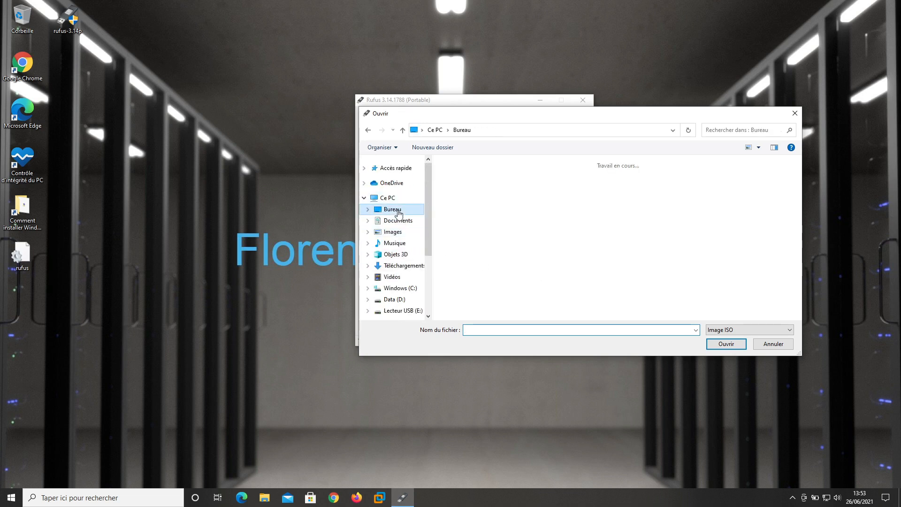
double_click(568, 193)
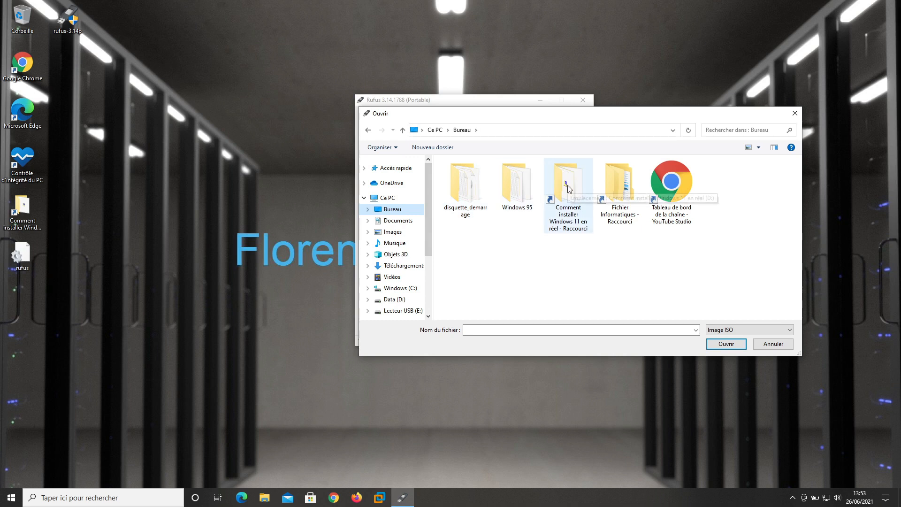
click(509, 207)
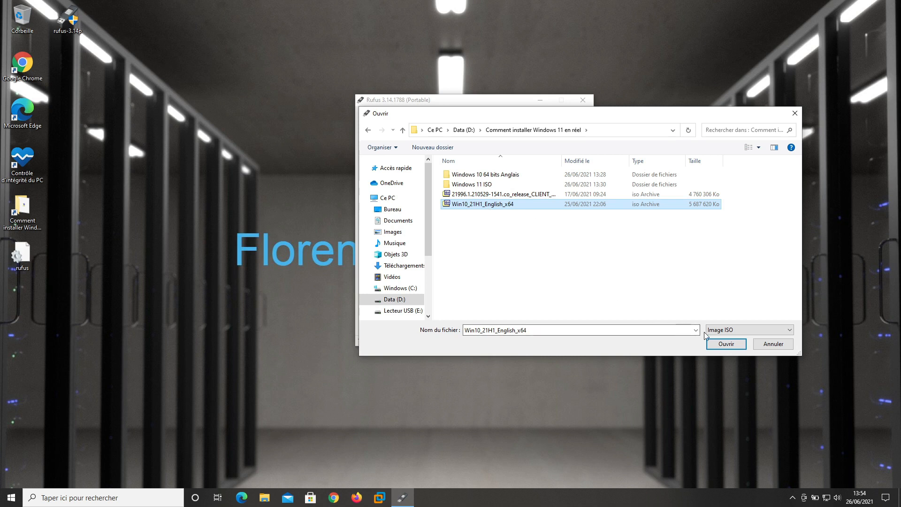
click(727, 344)
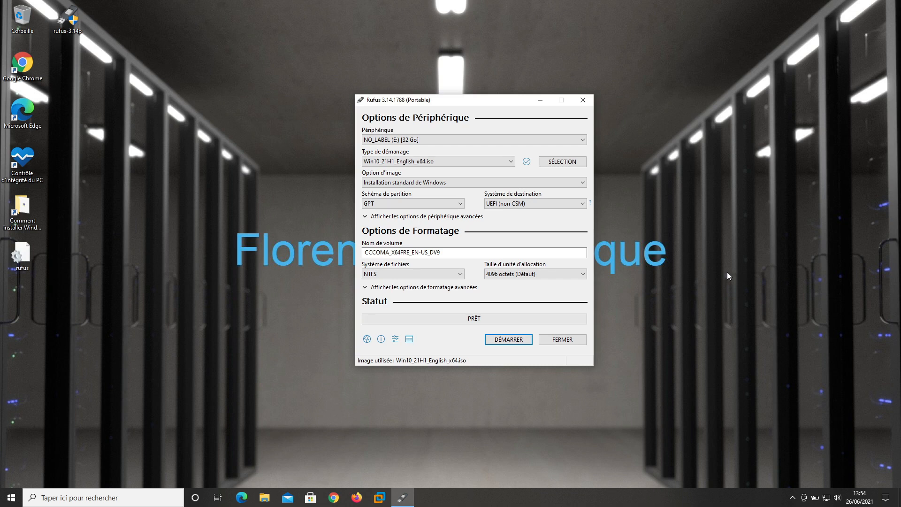
Switch the partition scheme to MBR, back to GPT for comparison, and finally set it to MBR
click(406, 205)
click(407, 218)
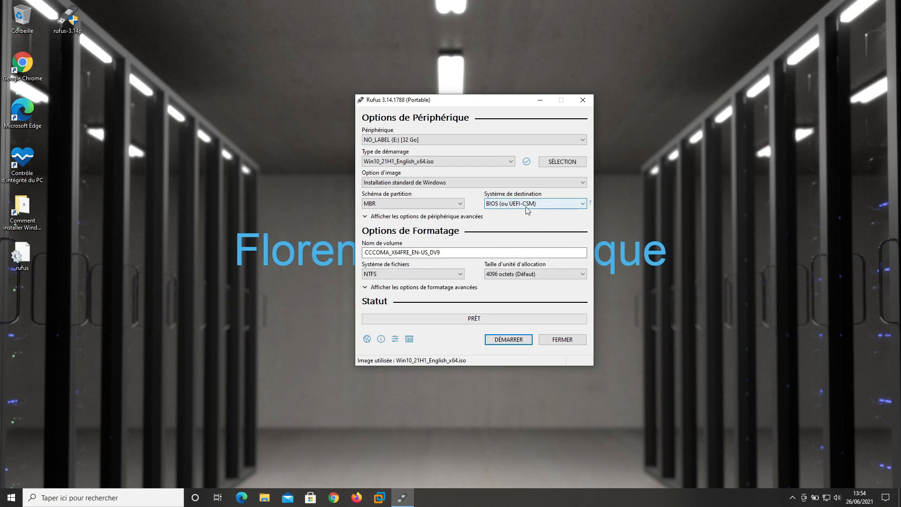
click(416, 207)
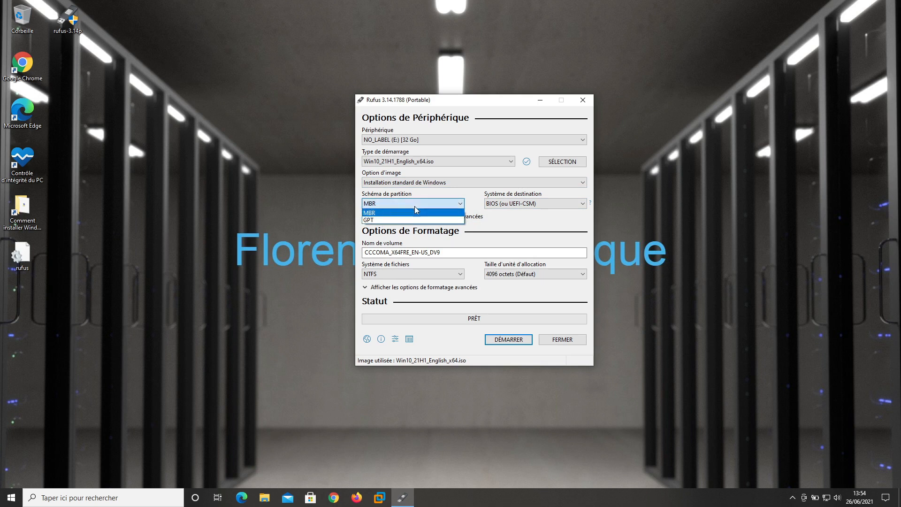
click(398, 219)
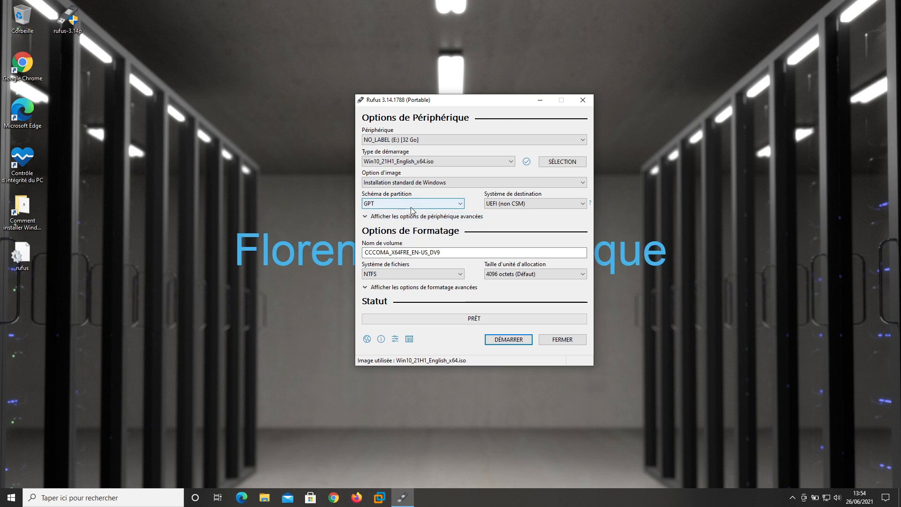
click(409, 206)
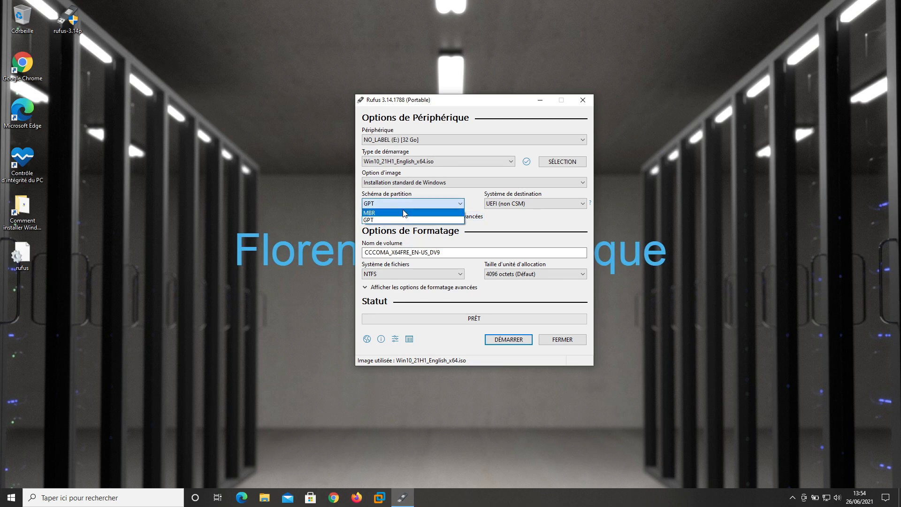
click(405, 213)
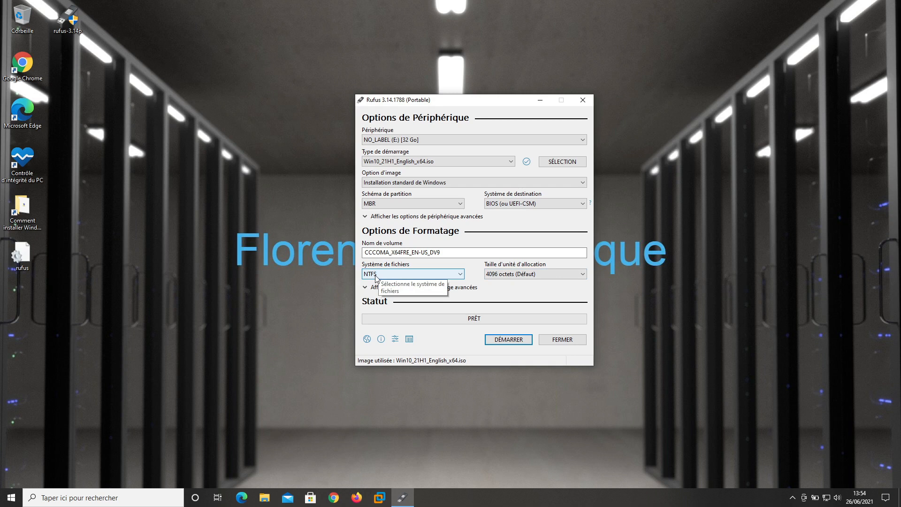
Write the Windows 10 image to the NO_LABEL (E:) drive, accepting the erasure of its data, and close Rufus when it finishes
click(511, 340)
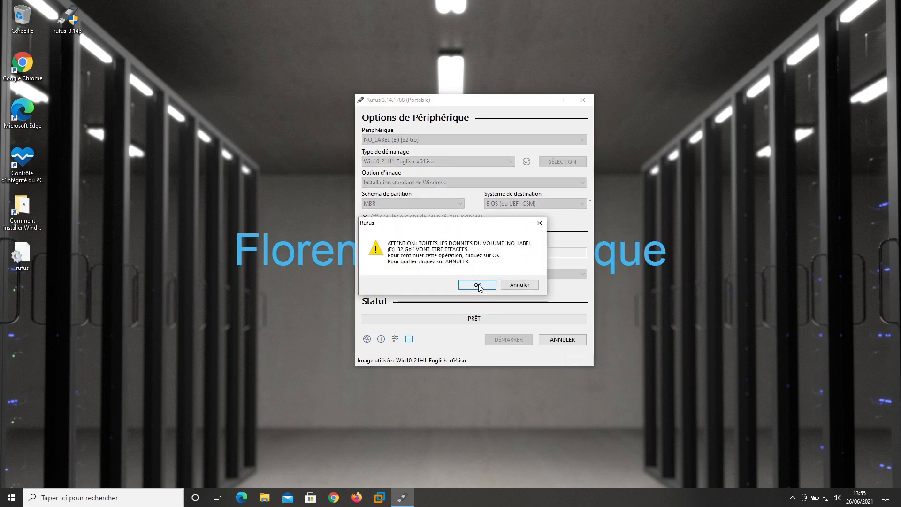
click(264, 498)
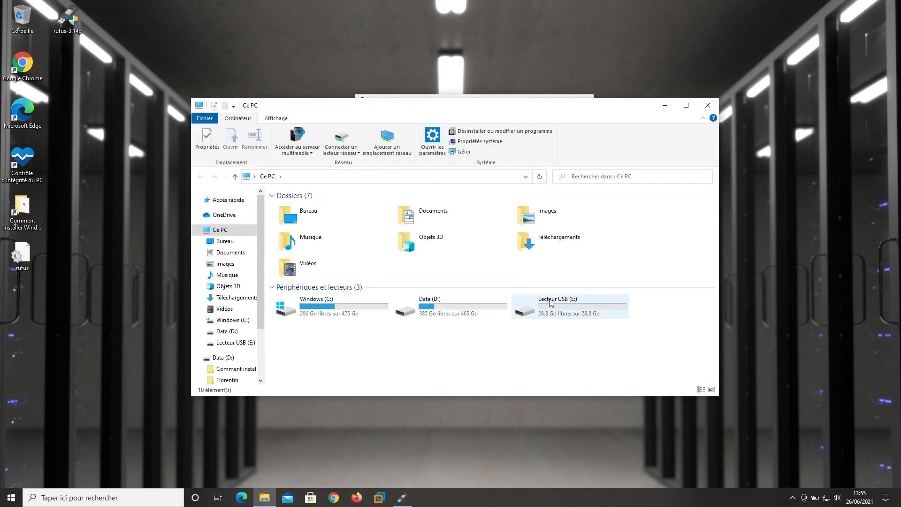
click(714, 110)
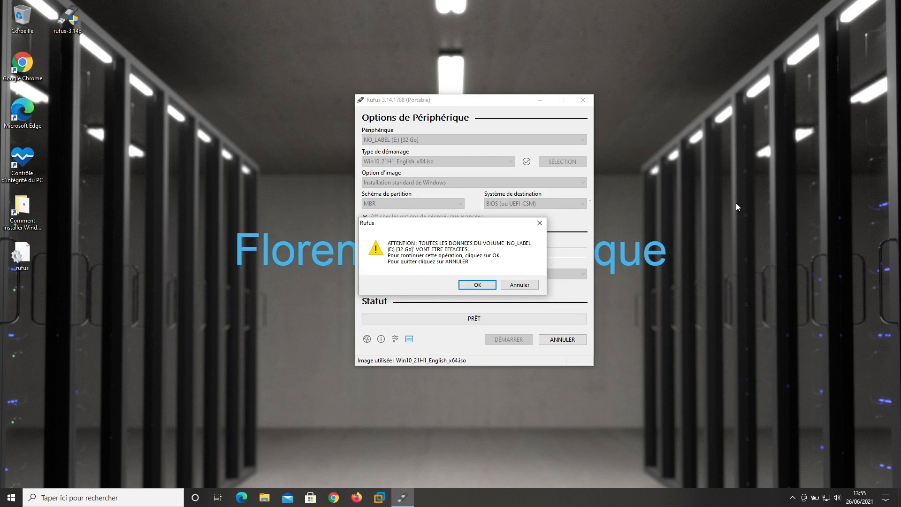
click(479, 285)
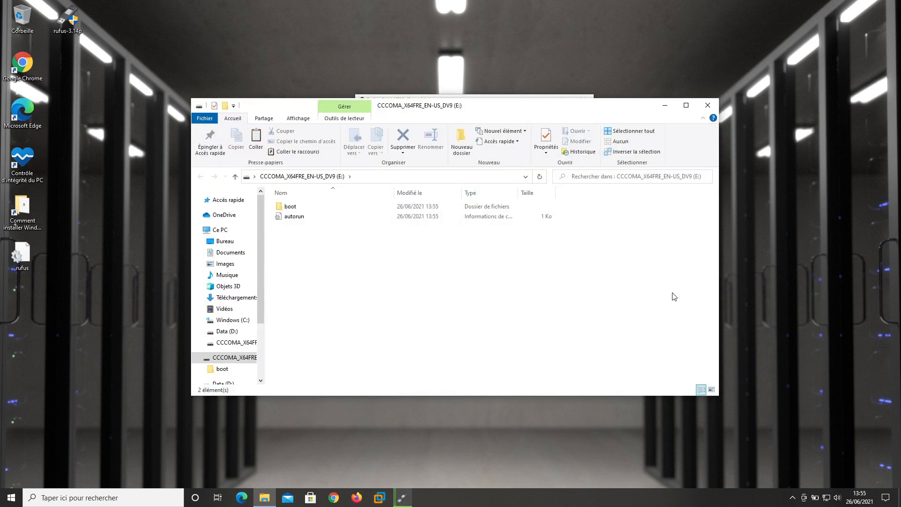
click(707, 105)
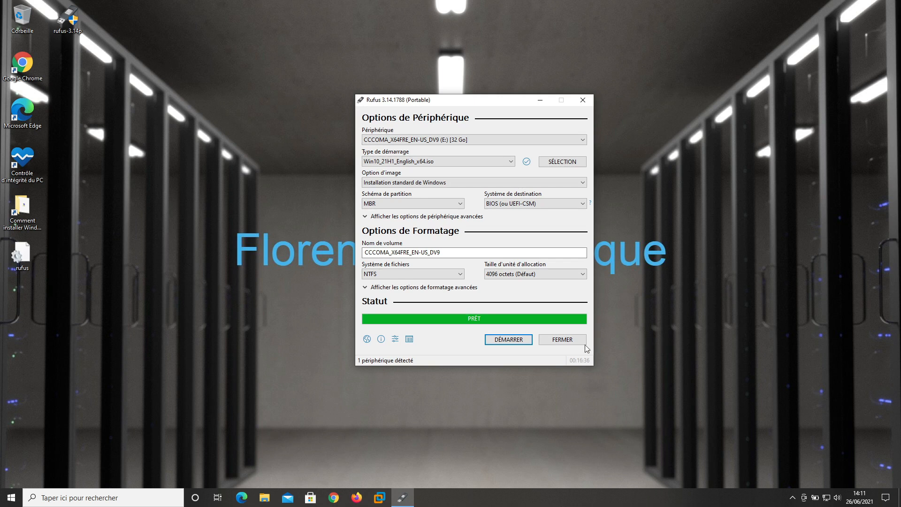
click(570, 343)
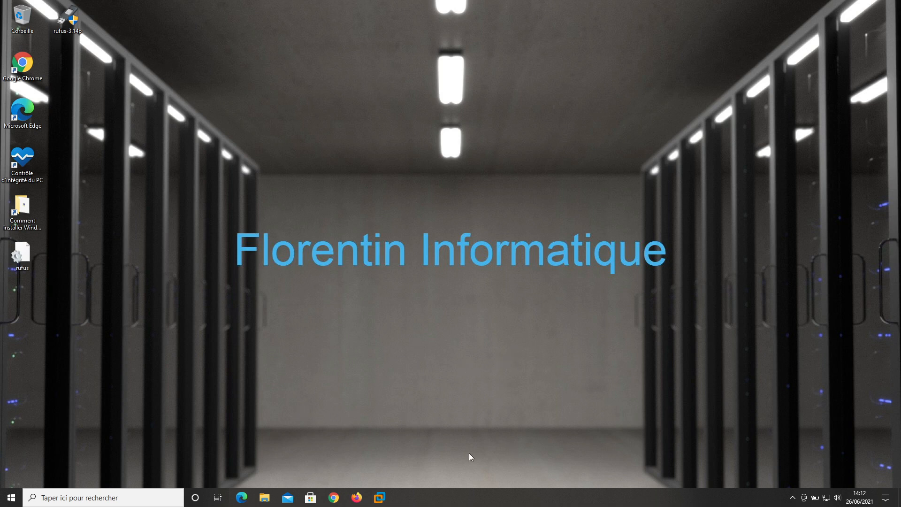
Check the files written to the CCCOMA_X64FRE_EN-US_DV9 (E:) USB drive, and close the window
click(265, 498)
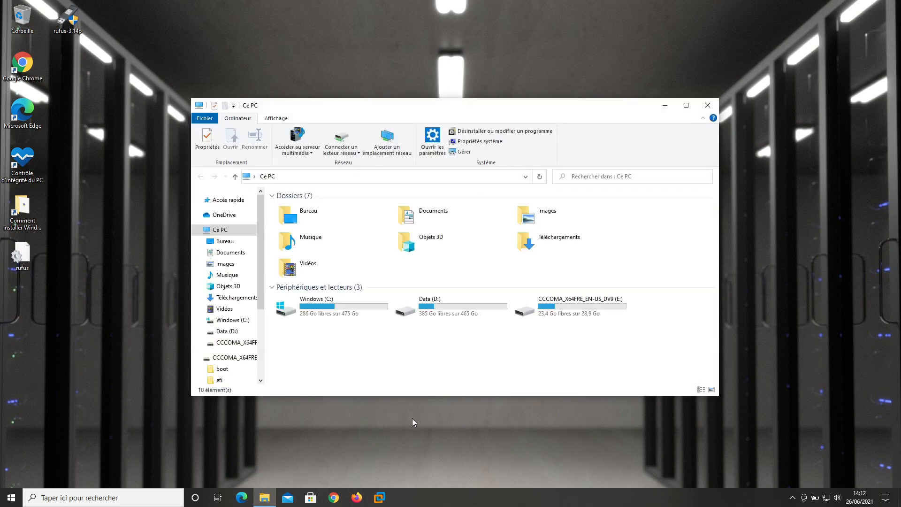
double_click(594, 312)
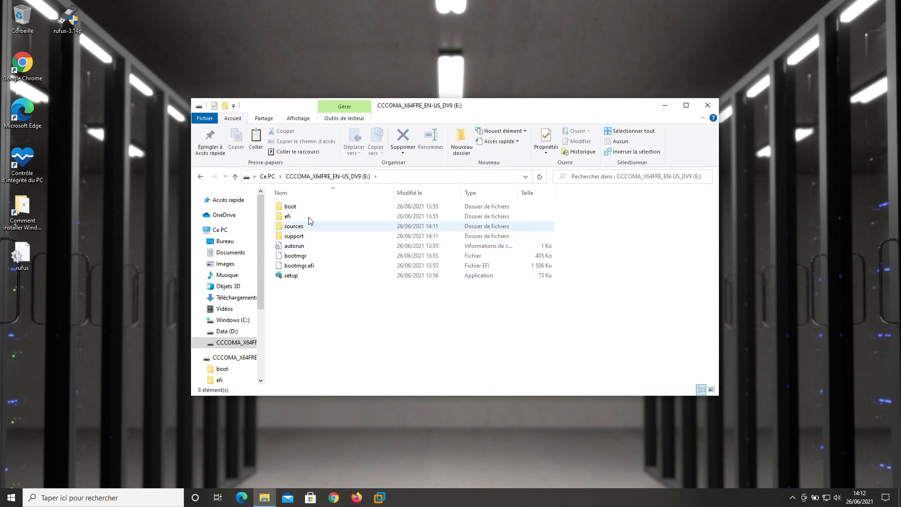
click(710, 106)
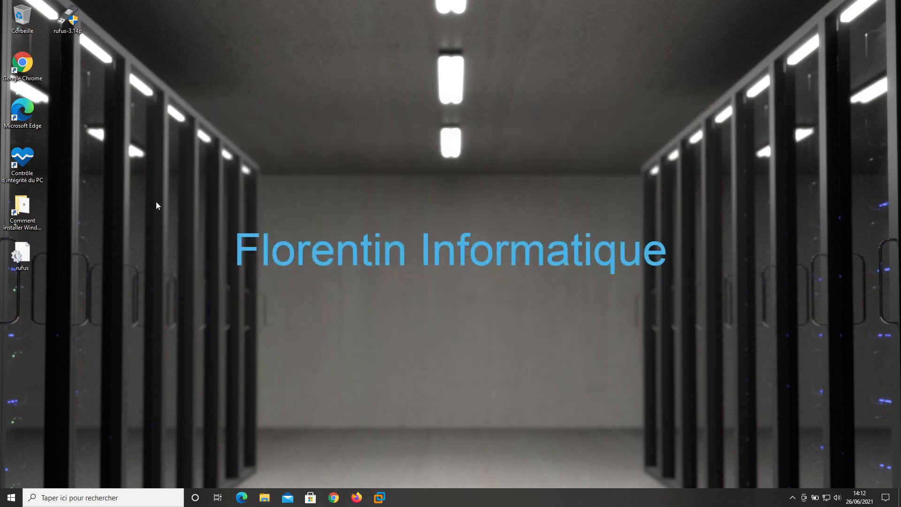
Mount the 21996.1.210529-1541.co_release_CLIENT_CONSUMER_x64FRE_en-us ISO from the "Comment installer Windows 11 en réel" folder as a virtual drive
double_click(38, 207)
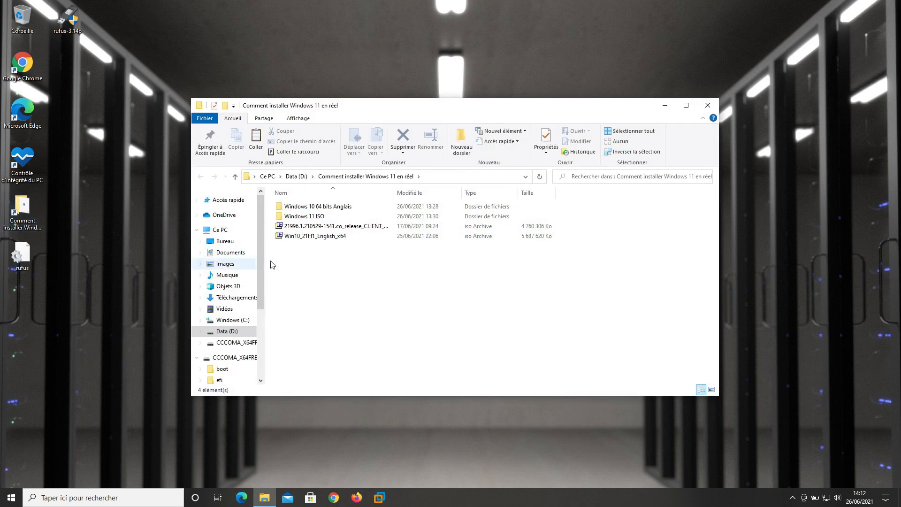
click(360, 230)
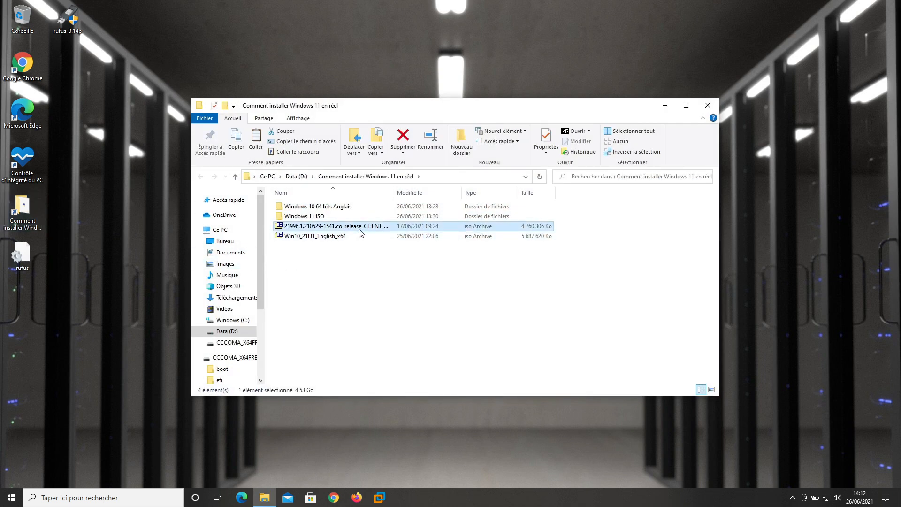
right_click(360, 230)
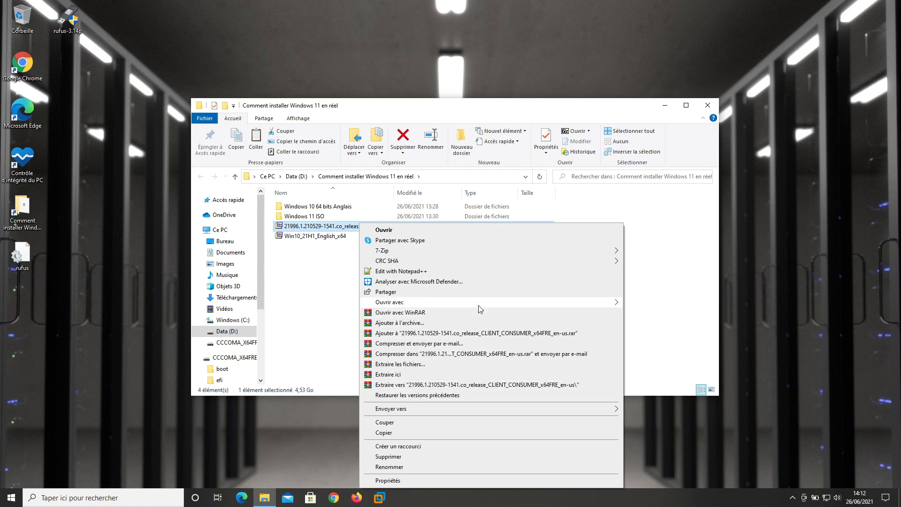
mouse_move(486, 303)
click(678, 314)
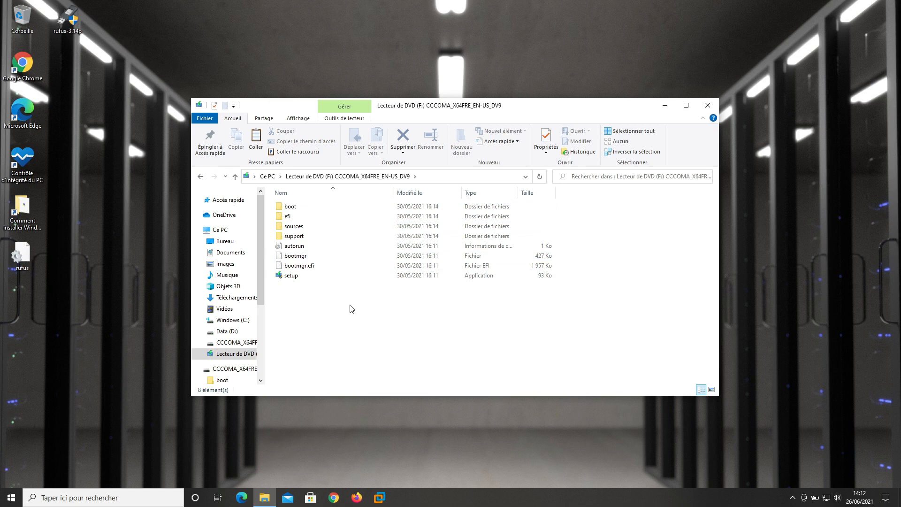
Maximize the file explorer window and rename the USB drive (E:) under Ce PC as "Windows 11"
click(685, 105)
click(17, 129)
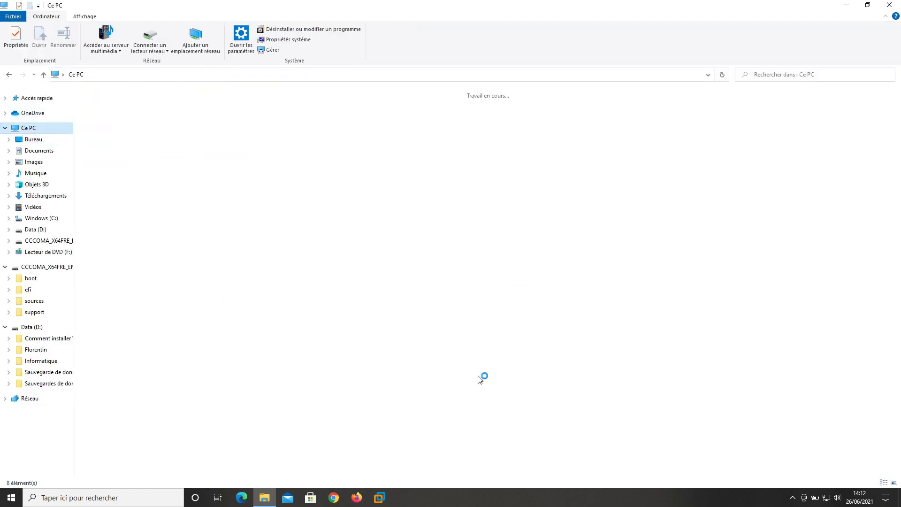
click(376, 189)
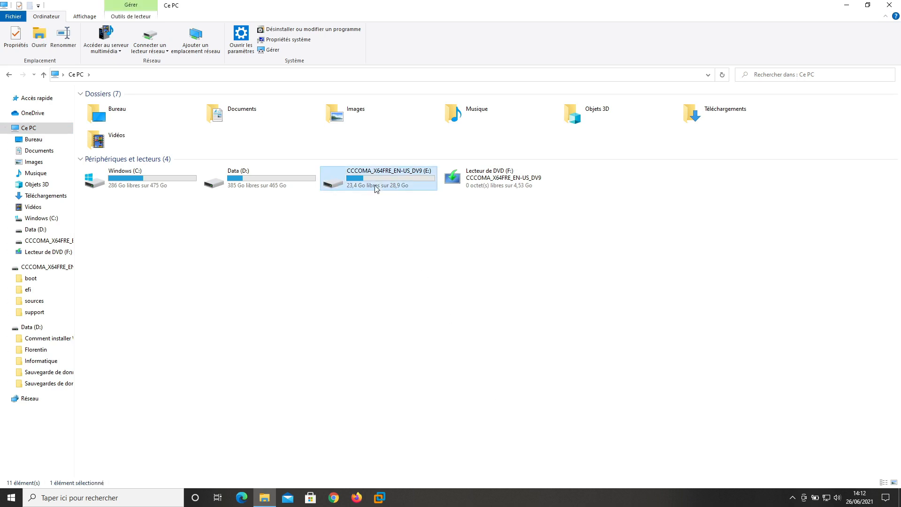
right_click(376, 188)
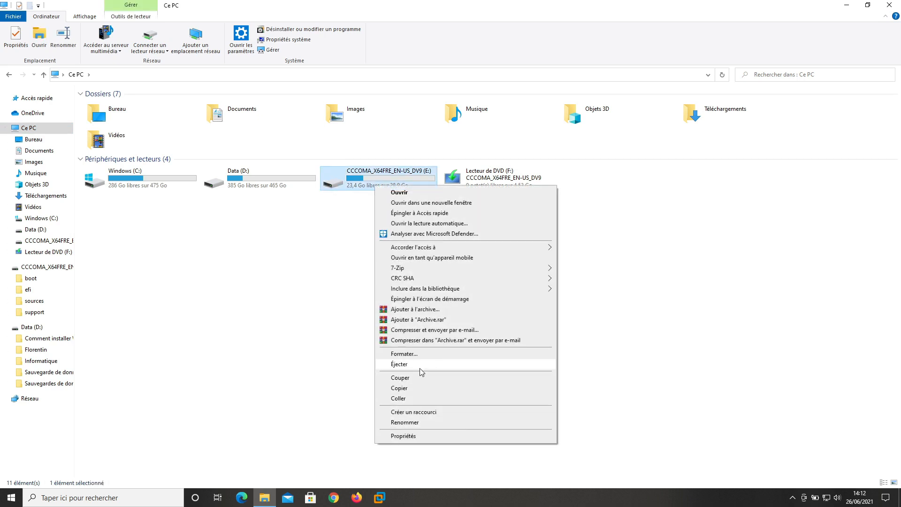
click(423, 422)
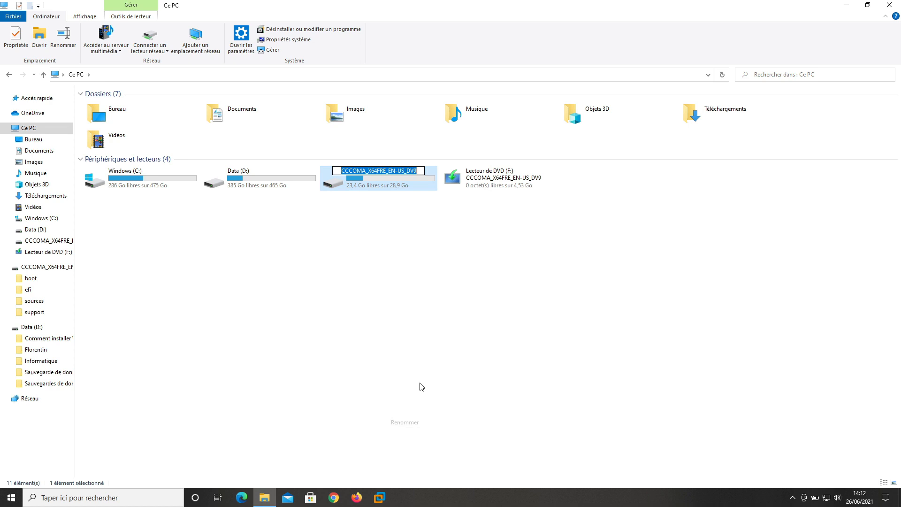
text(Wi)
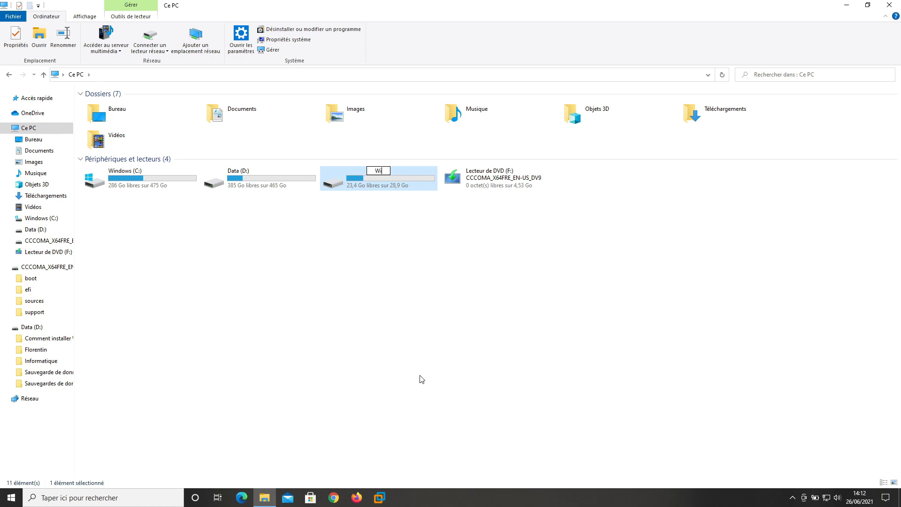
text(ndows 11)
key(Return)
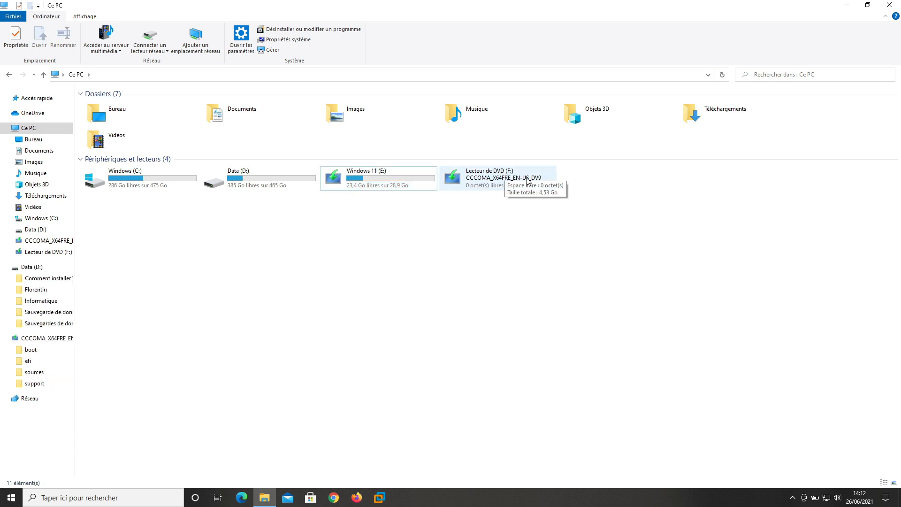
Copy the install wim archive from the sources folder of the mounted DVD drive (F:)
click(539, 187)
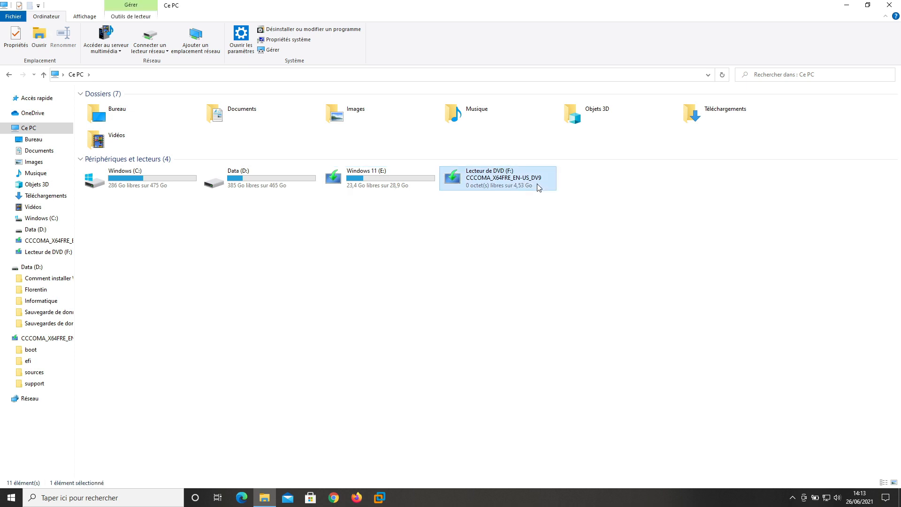
double_click(539, 187)
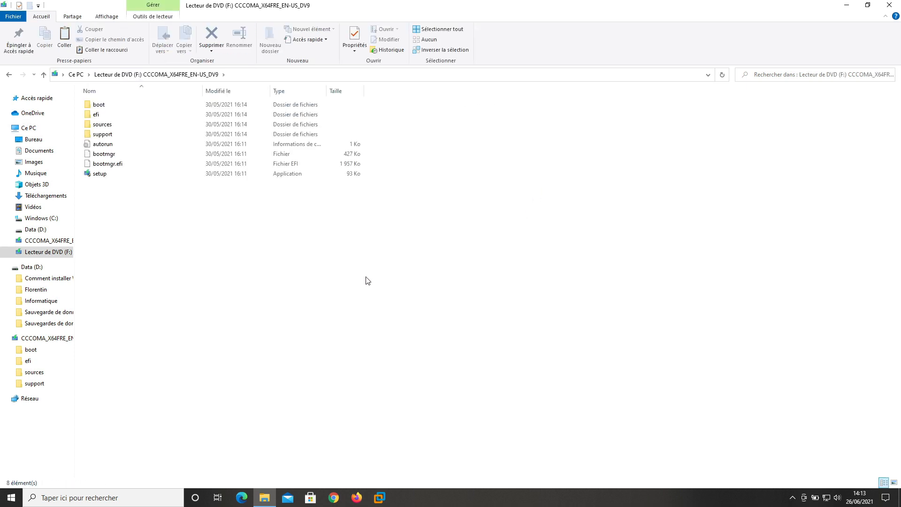
click(144, 127)
double_click(145, 127)
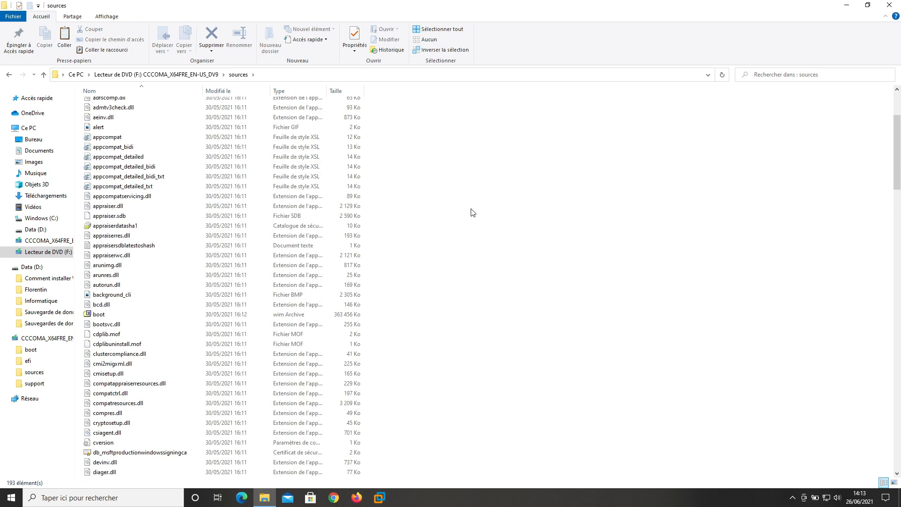
scroll(473, 213, down, 13)
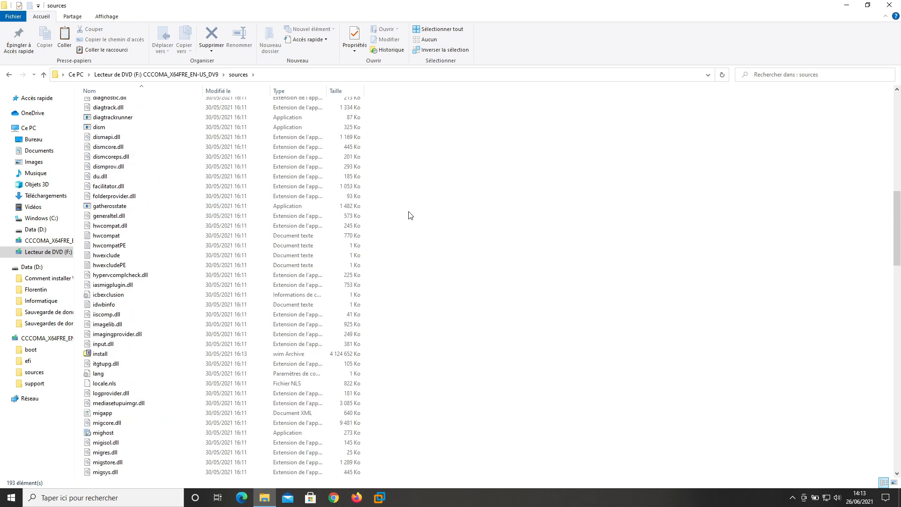
click(205, 355)
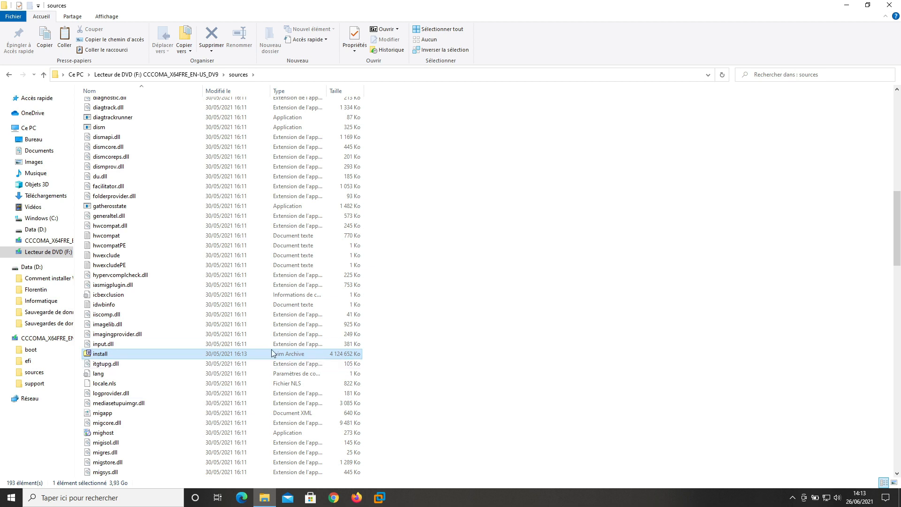
click(42, 43)
Paste the copied install.wim into the sources folder of the Windows 11 (E:) drive, replacing the existing file
click(54, 241)
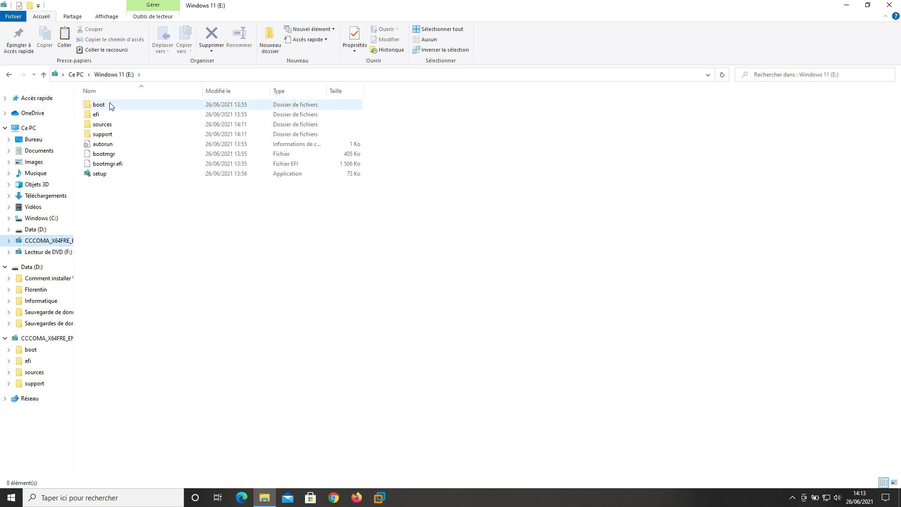
double_click(109, 124)
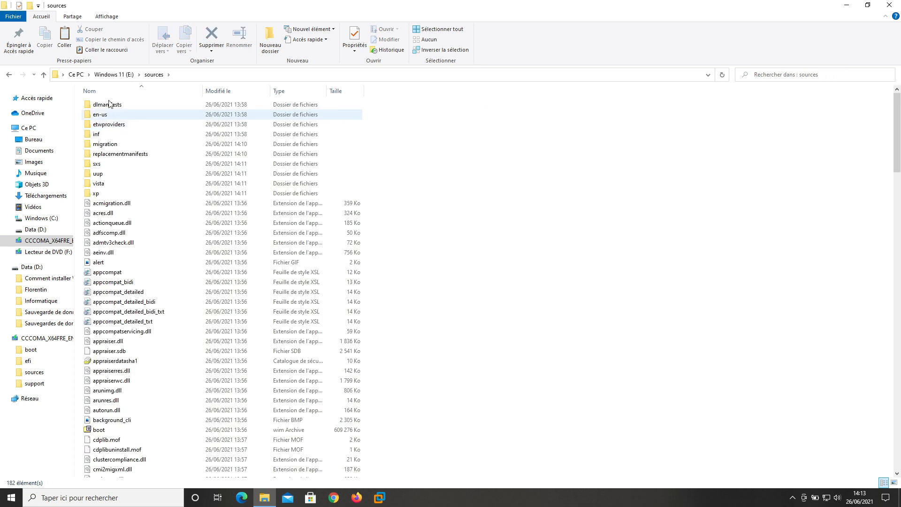
click(64, 33)
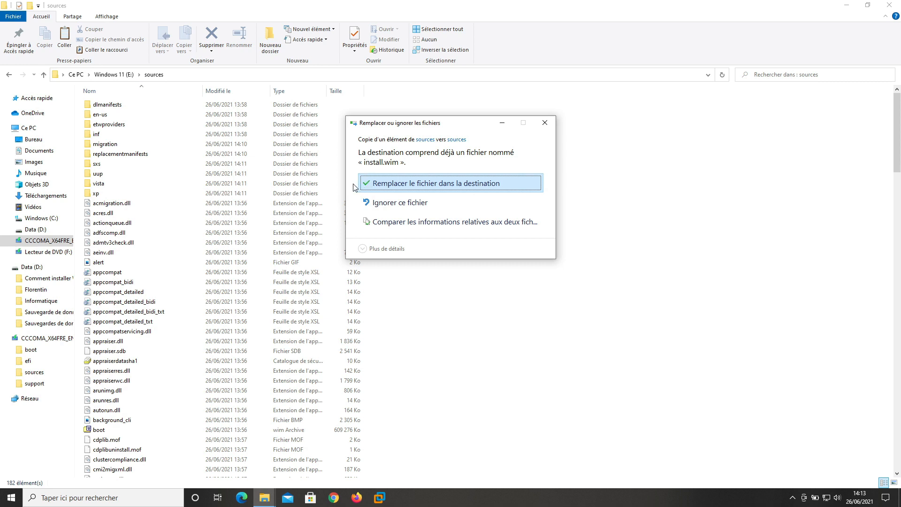
click(390, 186)
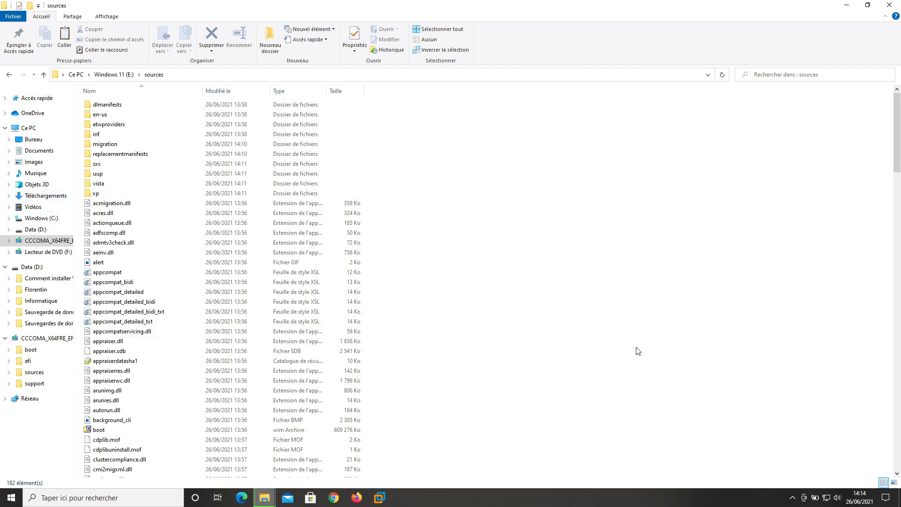
Check the progress of the install.wim copy, restoring the explorer window to its smaller size and briefly expanding the transfer details
mouse_move(265, 497)
click(316, 465)
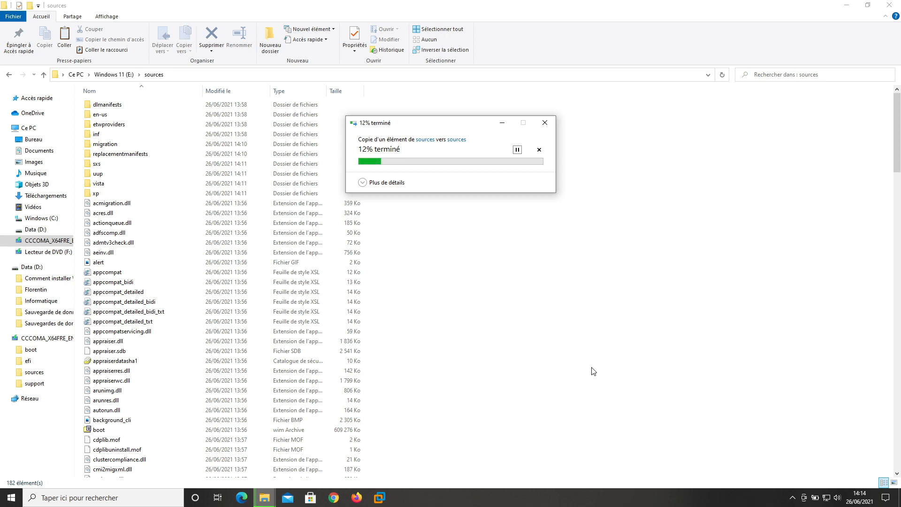
click(870, 5)
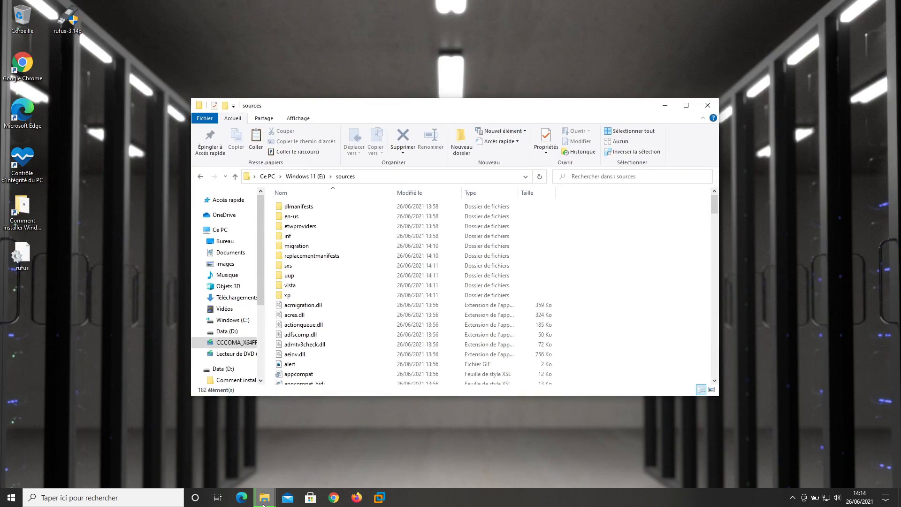
mouse_move(263, 504)
click(306, 461)
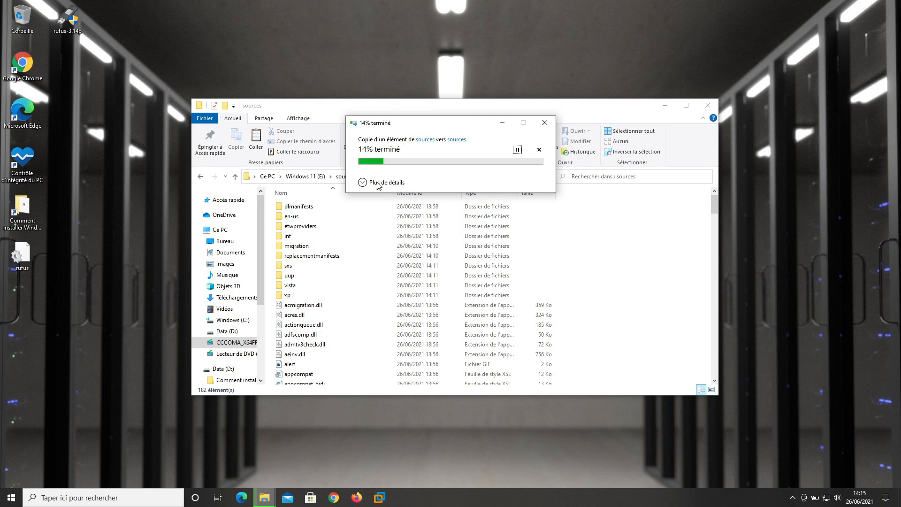
click(363, 183)
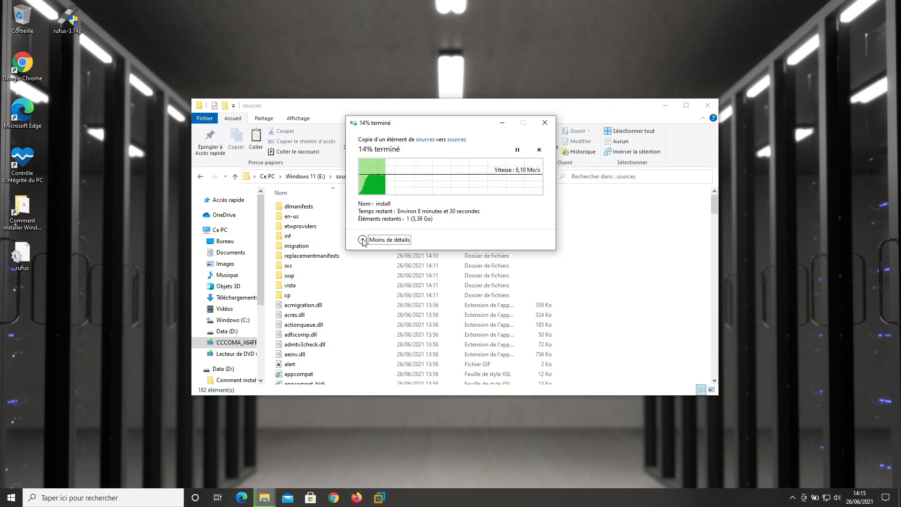
click(363, 240)
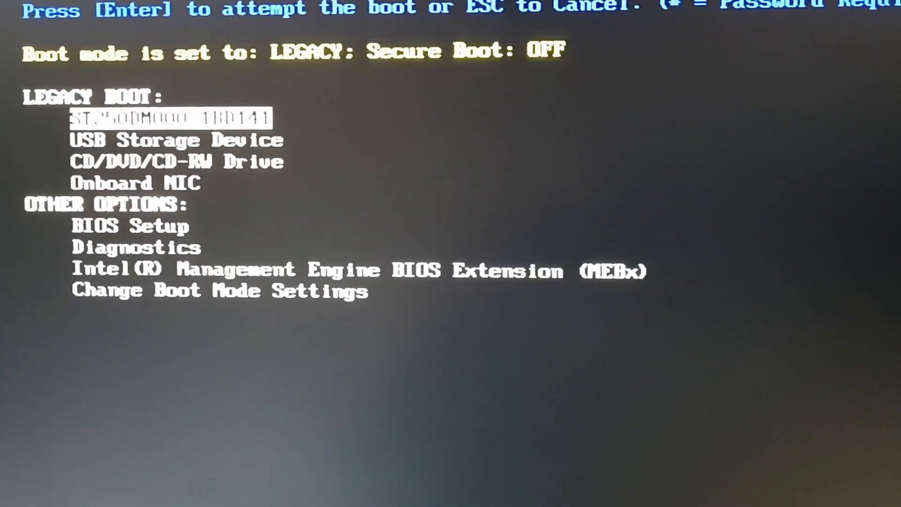
Boot the target PC from the USB Storage Device in the legacy boot list
key(Down)
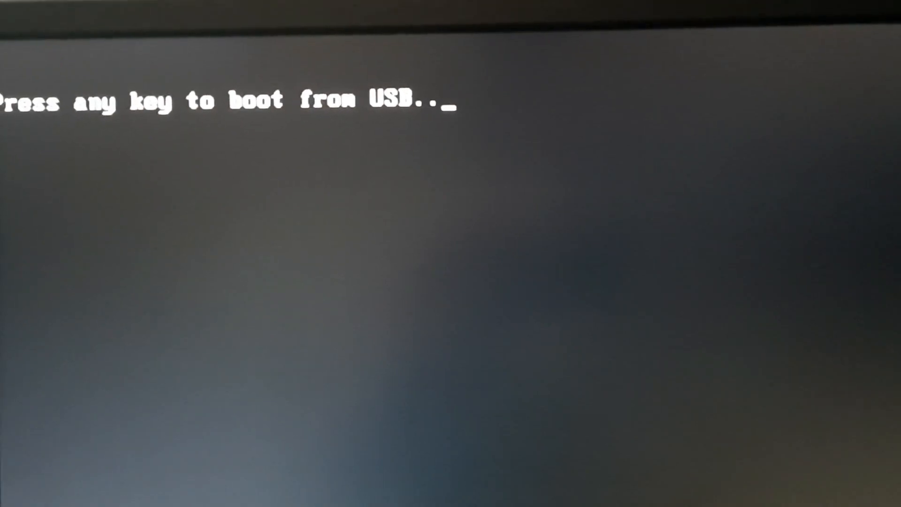
key(Return)
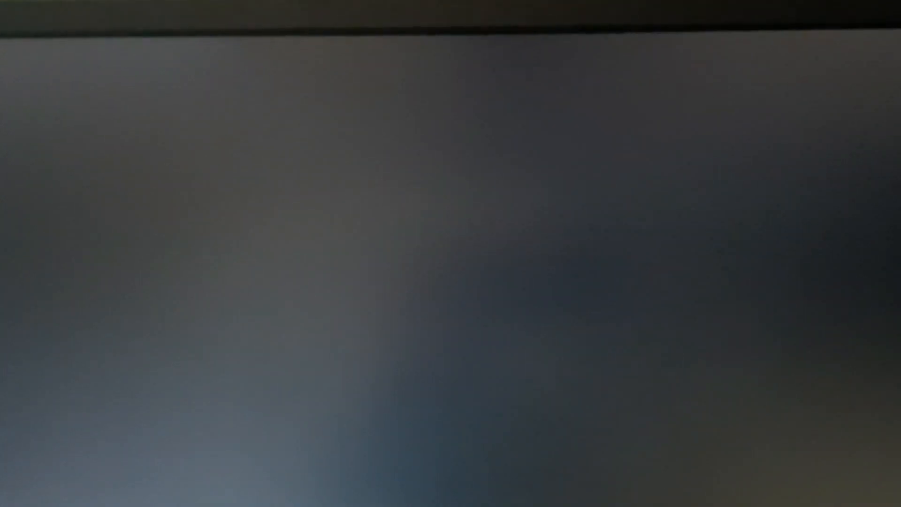